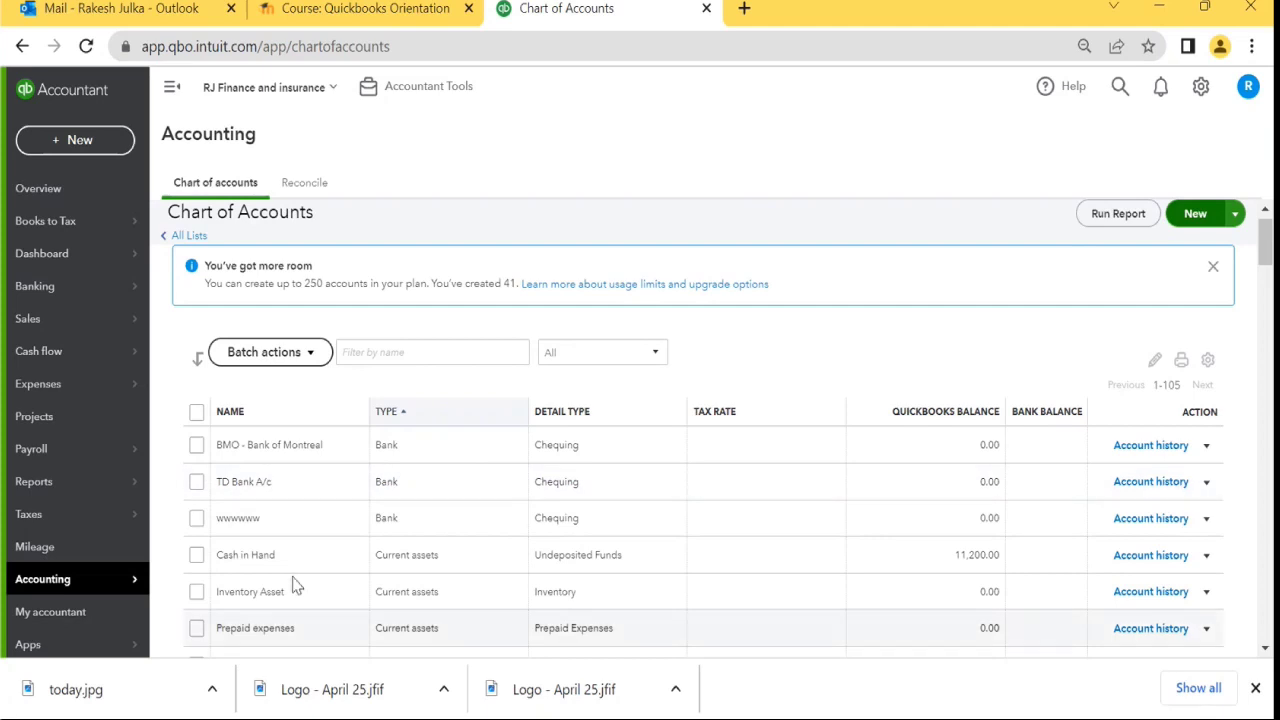
Step: Check the chart for an existing furniture account by filtering 'furni', then clear the filter
{"action": "scroll", "coordinate": [280, 543], "scroll_direction": "down", "scroll_amount": 2}
{"action": "scroll", "coordinate": [275, 545], "scroll_direction": "up", "scroll_amount": 3}
{"action": "left_click", "coordinate": [423, 372]}
{"action": "type", "text": "furni"}
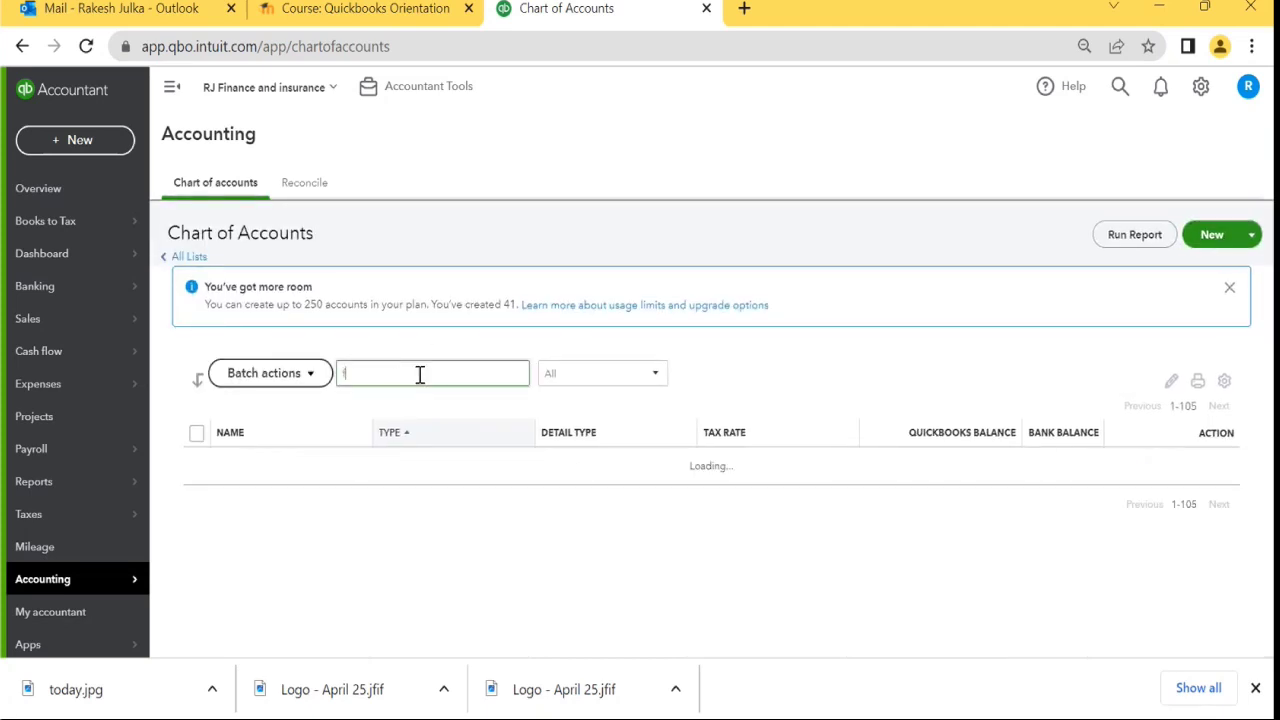
{"action": "key", "text": "BackSpace"}
{"action": "key", "text": "BackSpace"}
{"action": "key", "text": "BackSpace"}
{"action": "key", "text": "BackSpace"}
{"action": "key", "text": "BackSpace"}
{"action": "key", "text": "BackSpace"}
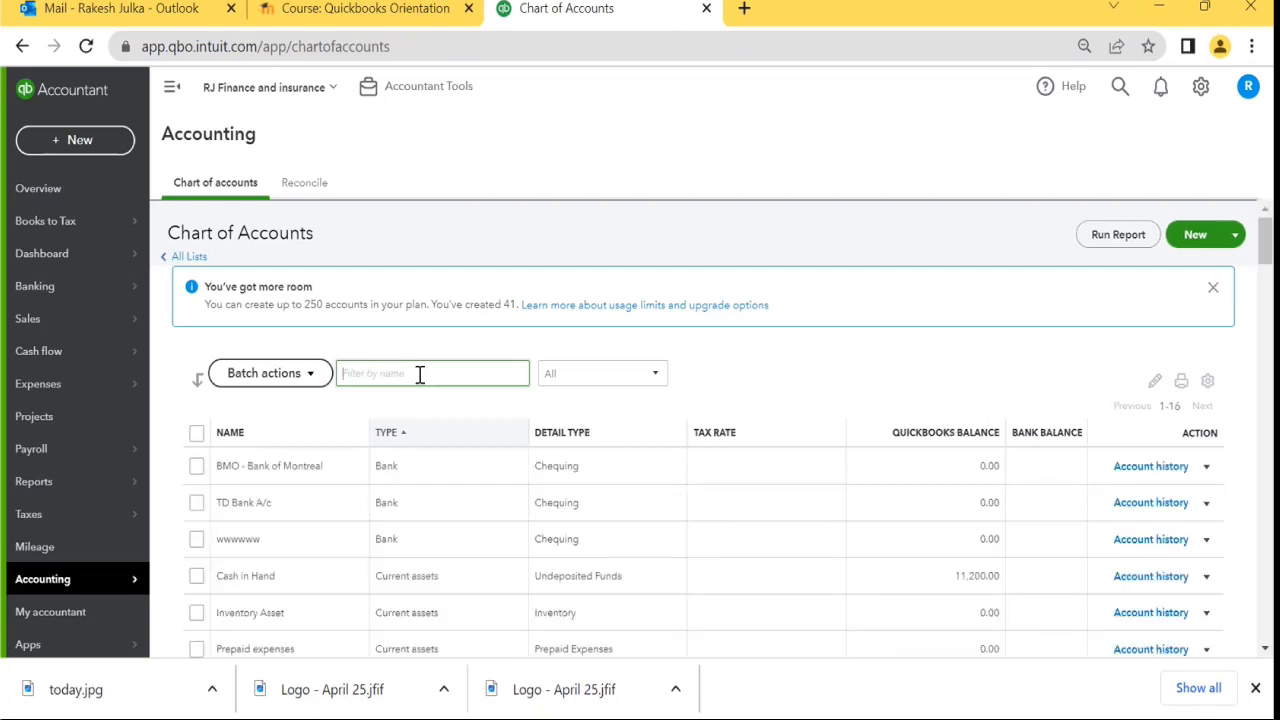
Step: Start a new account of type Property, plant and equipment with detail type Furniture and Fixtures
{"action": "left_click", "coordinate": [1196, 236]}
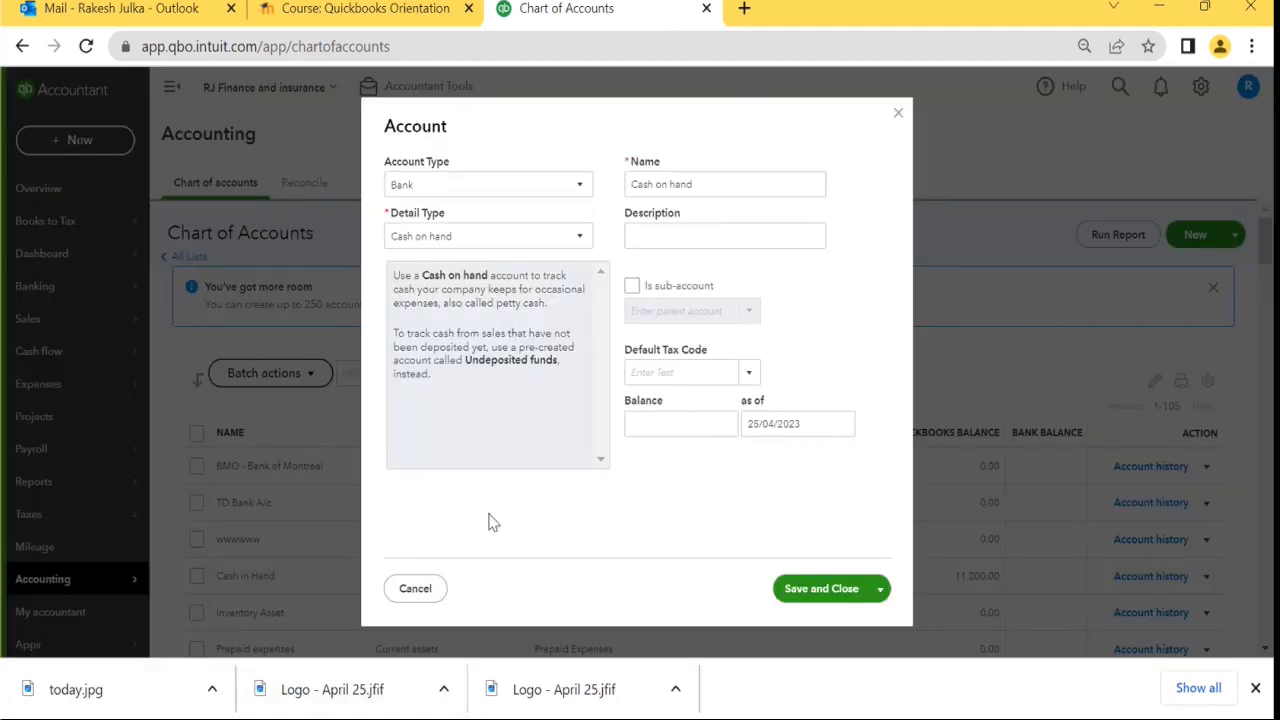
{"action": "left_click", "coordinate": [497, 190]}
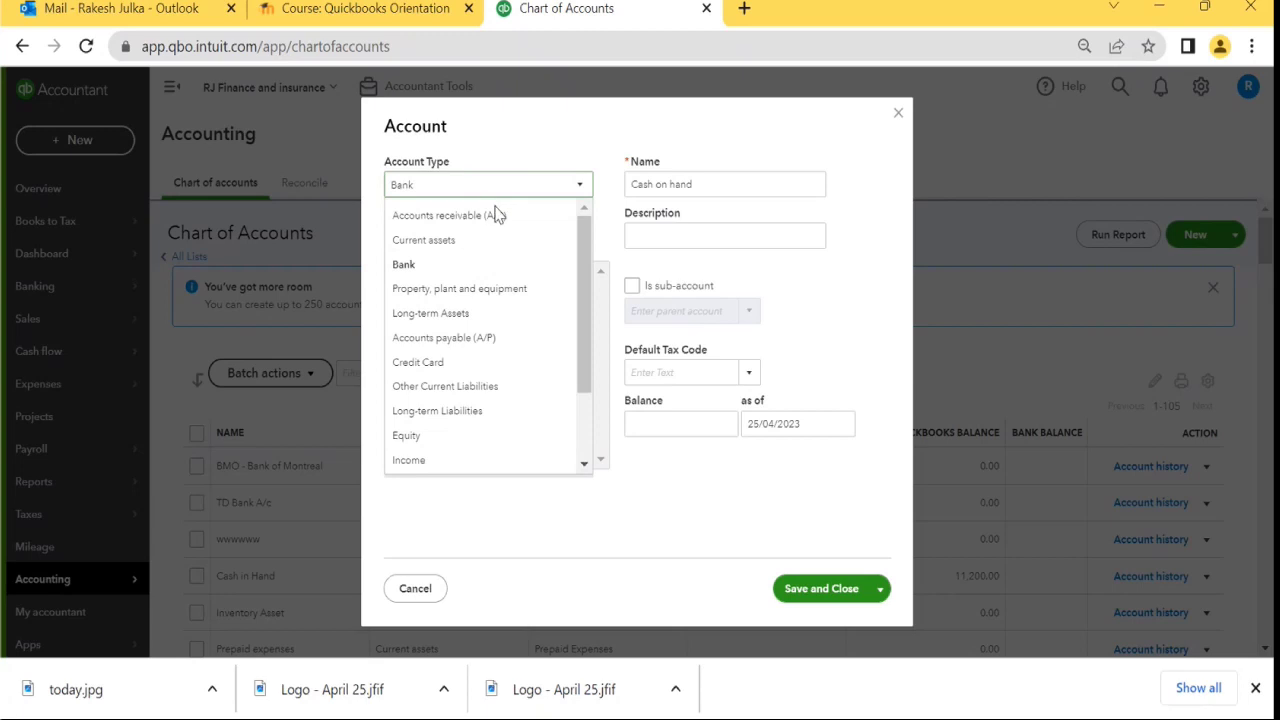
{"action": "left_click", "coordinate": [440, 292]}
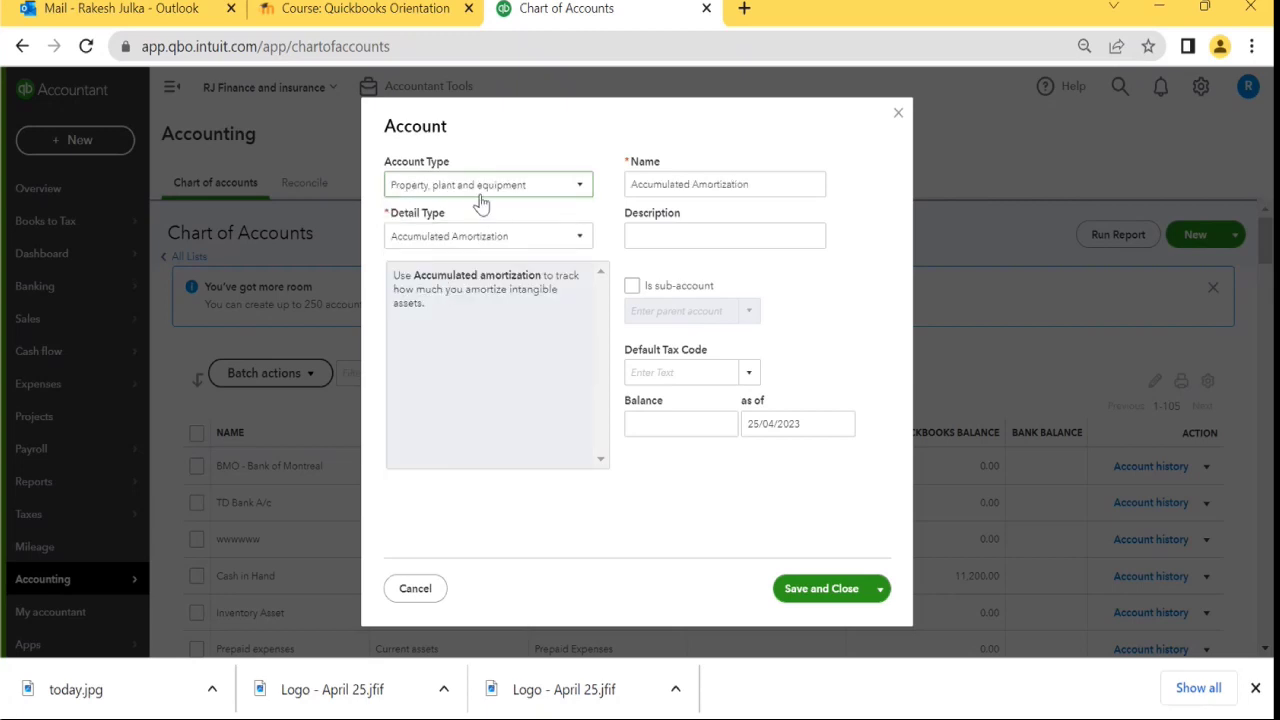
{"action": "left_click", "coordinate": [442, 241]}
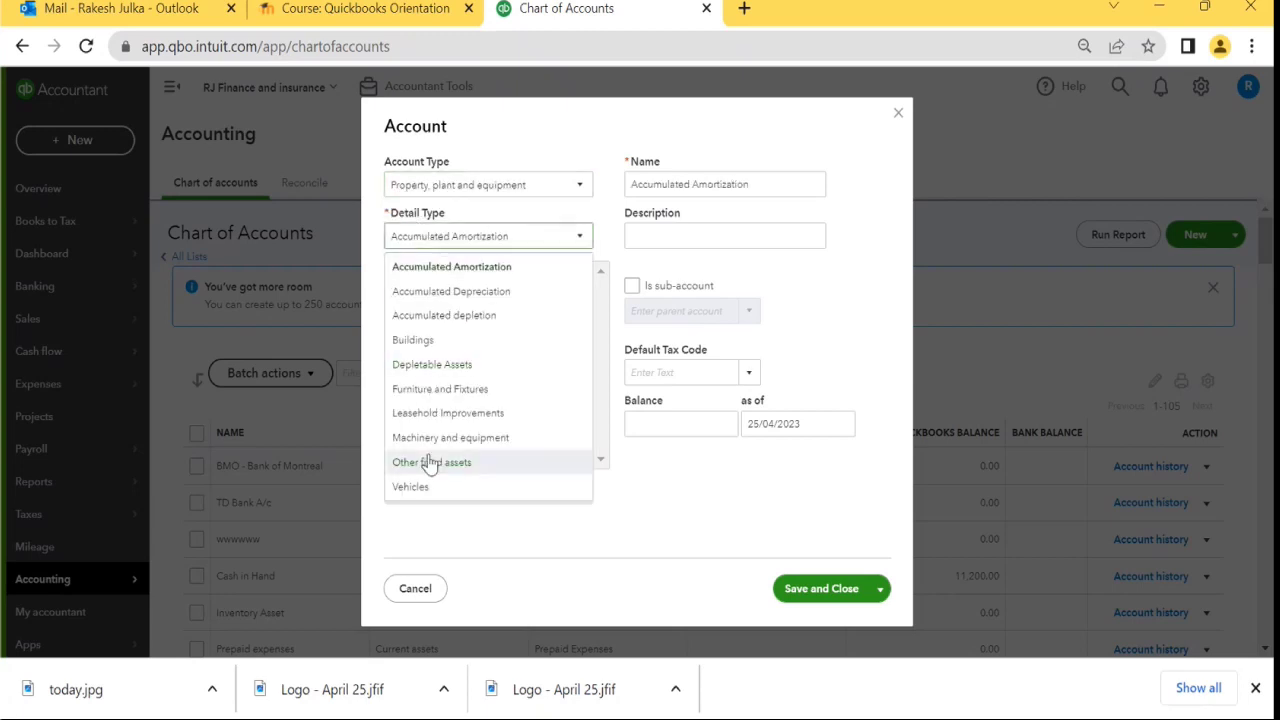
{"action": "left_click", "coordinate": [443, 390]}
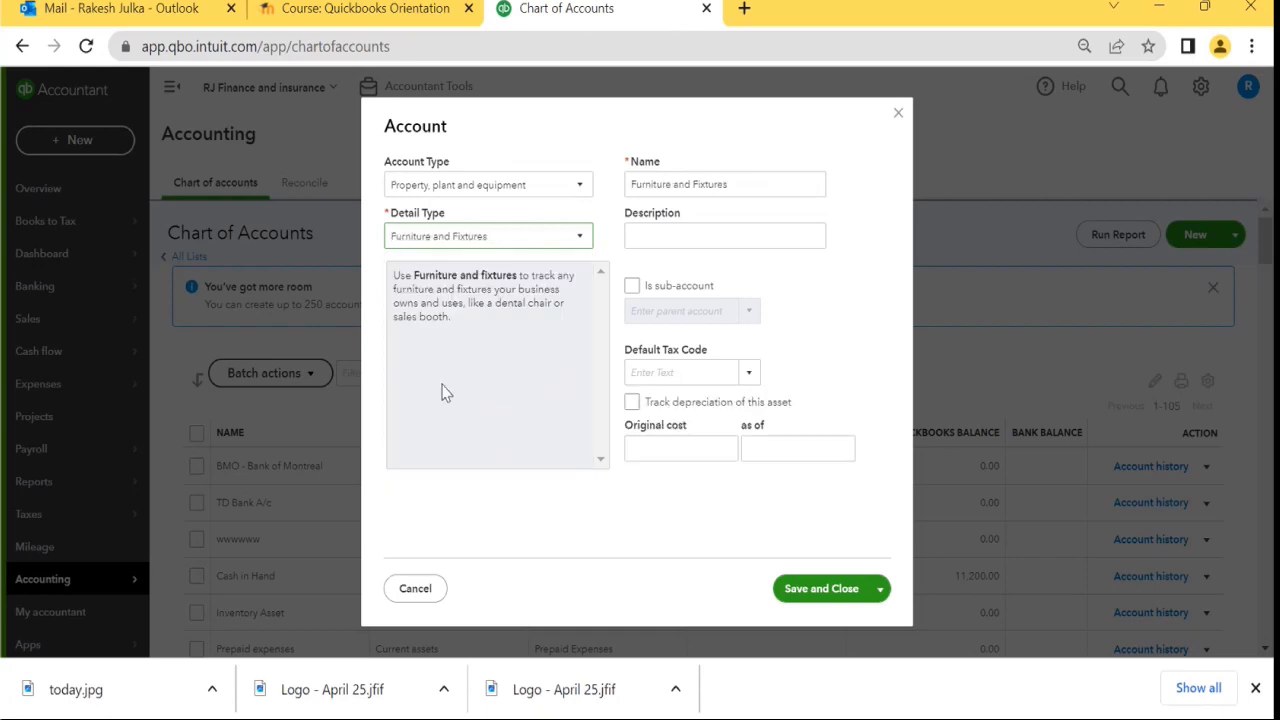
Step: Shorten the account name to 'Furniture' and save the account
{"action": "triple_click", "coordinate": [762, 184]}
{"action": "left_click", "coordinate": [690, 184]}
{"action": "left_click_drag", "start_coordinate": [673, 184], "coordinate": [775, 184]}
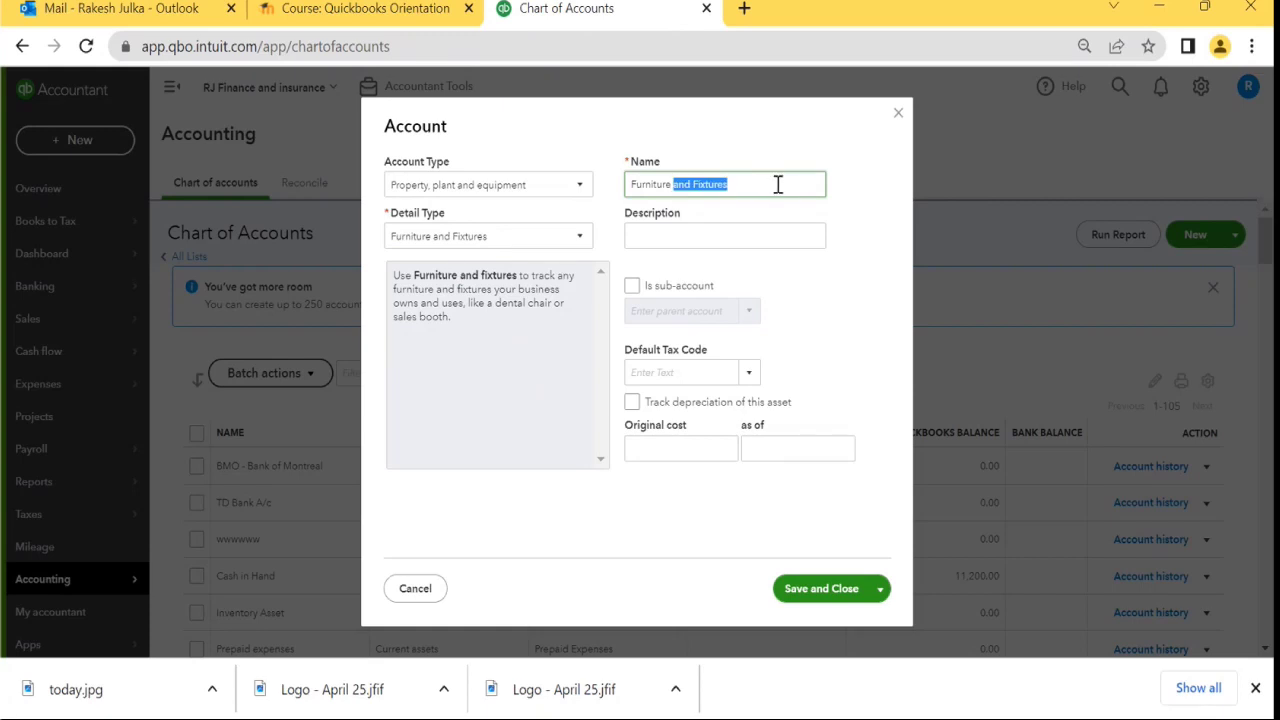
{"action": "key", "text": "BackSpace"}
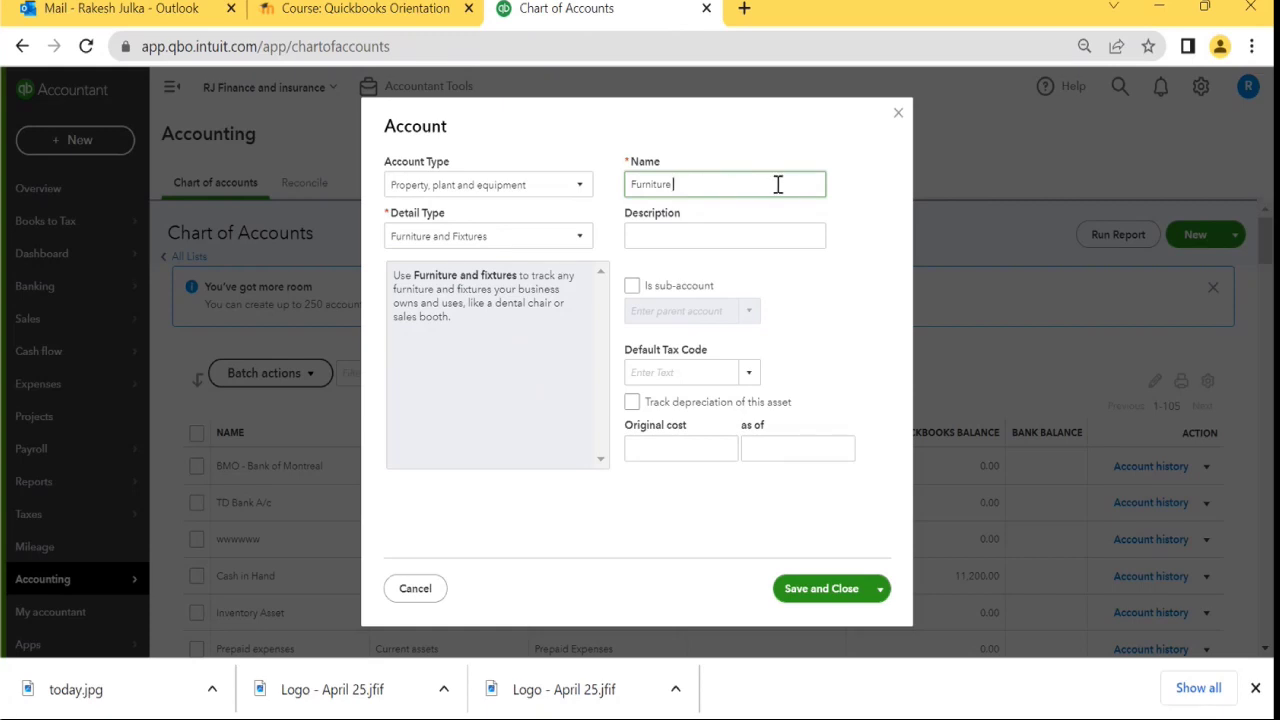
{"action": "left_click", "coordinate": [823, 592]}
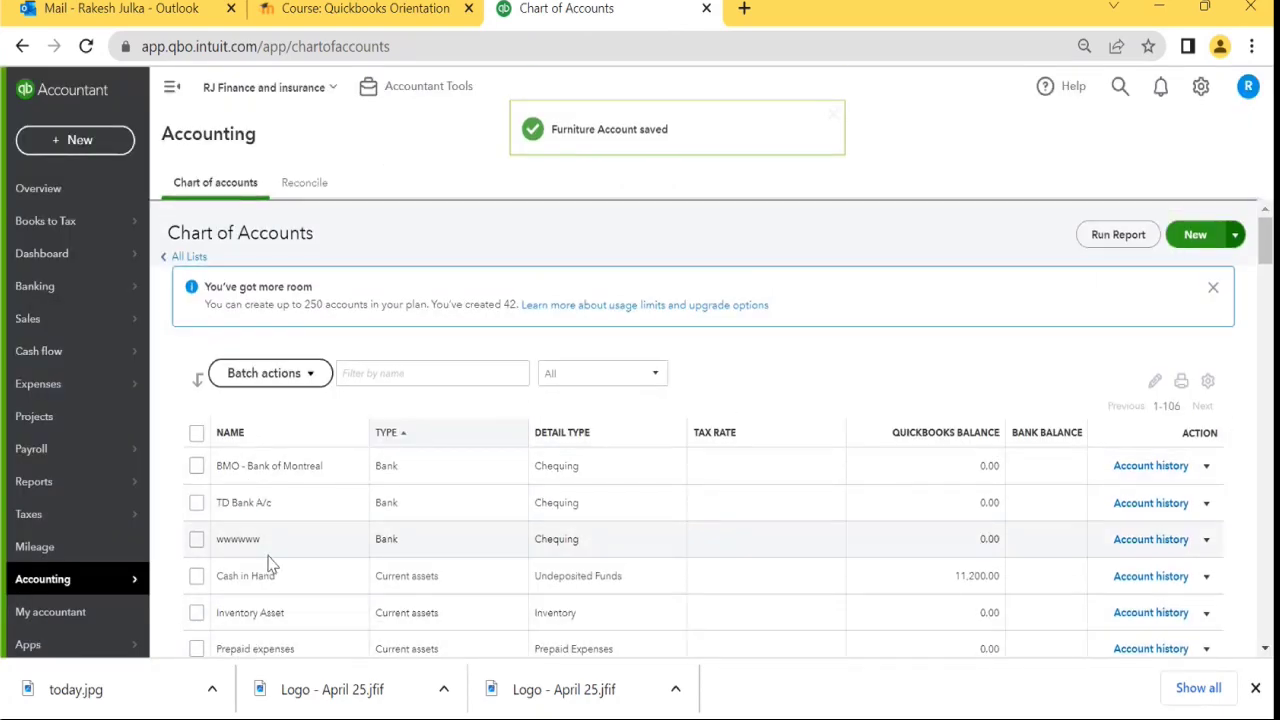
{"action": "scroll", "coordinate": [268, 560], "scroll_direction": "down", "scroll_amount": 1}
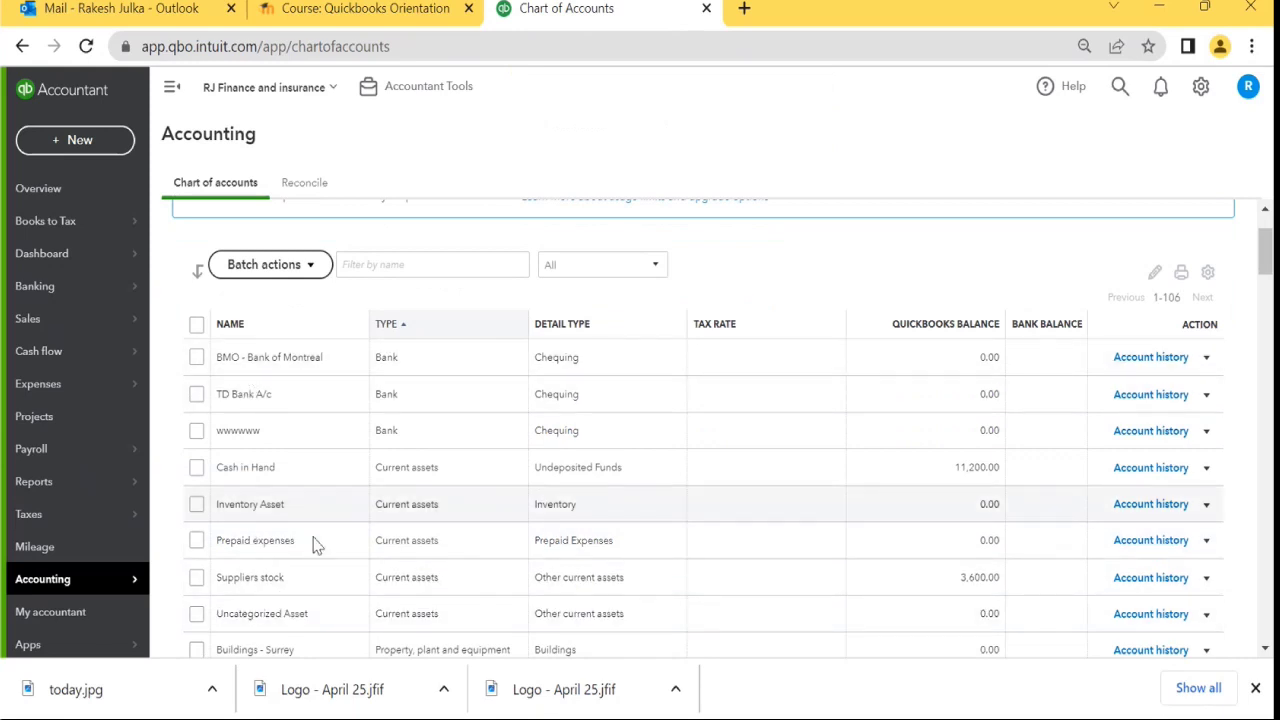
{"action": "scroll", "coordinate": [255, 598], "scroll_direction": "down", "scroll_amount": 2}
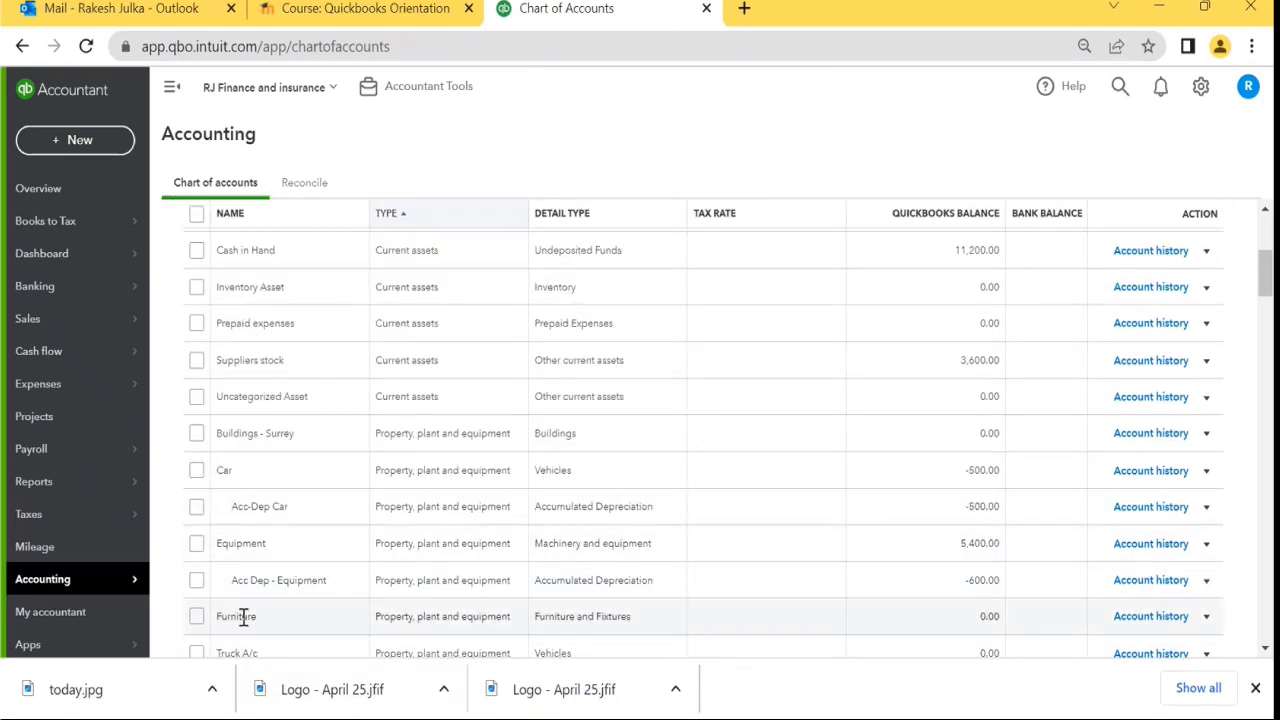
{"action": "left_click_drag", "start_coordinate": [242, 616], "coordinate": [1003, 631]}
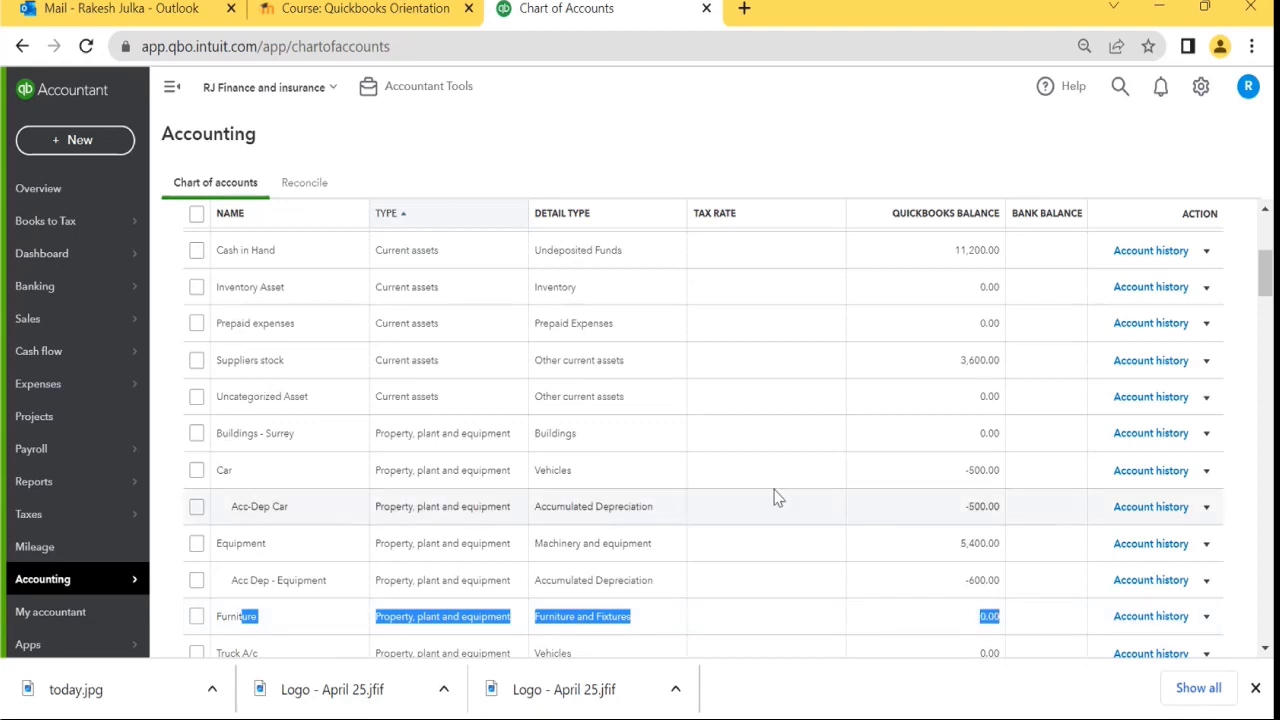
{"action": "scroll", "coordinate": [757, 450], "scroll_direction": "up", "scroll_amount": 3}
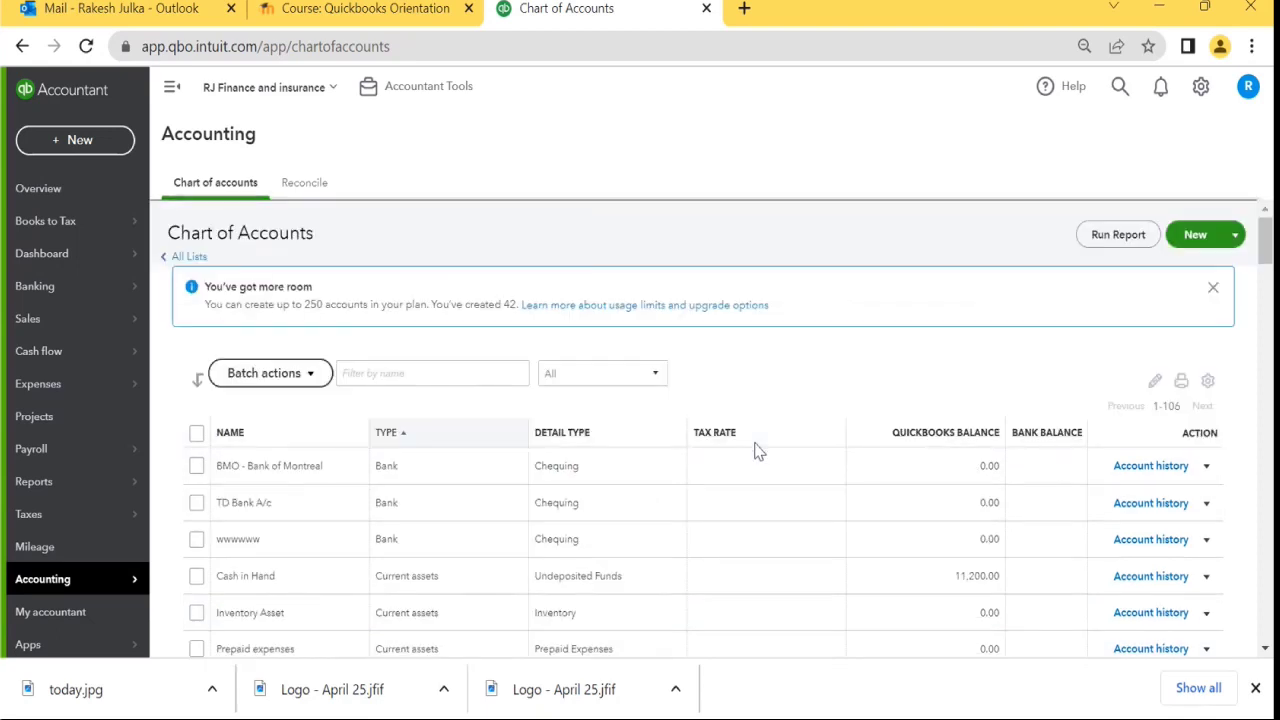
{"action": "left_click", "coordinate": [1195, 240]}
Step: Set the account type to Other Expense with detail type Depreciation
{"action": "left_click", "coordinate": [498, 190]}
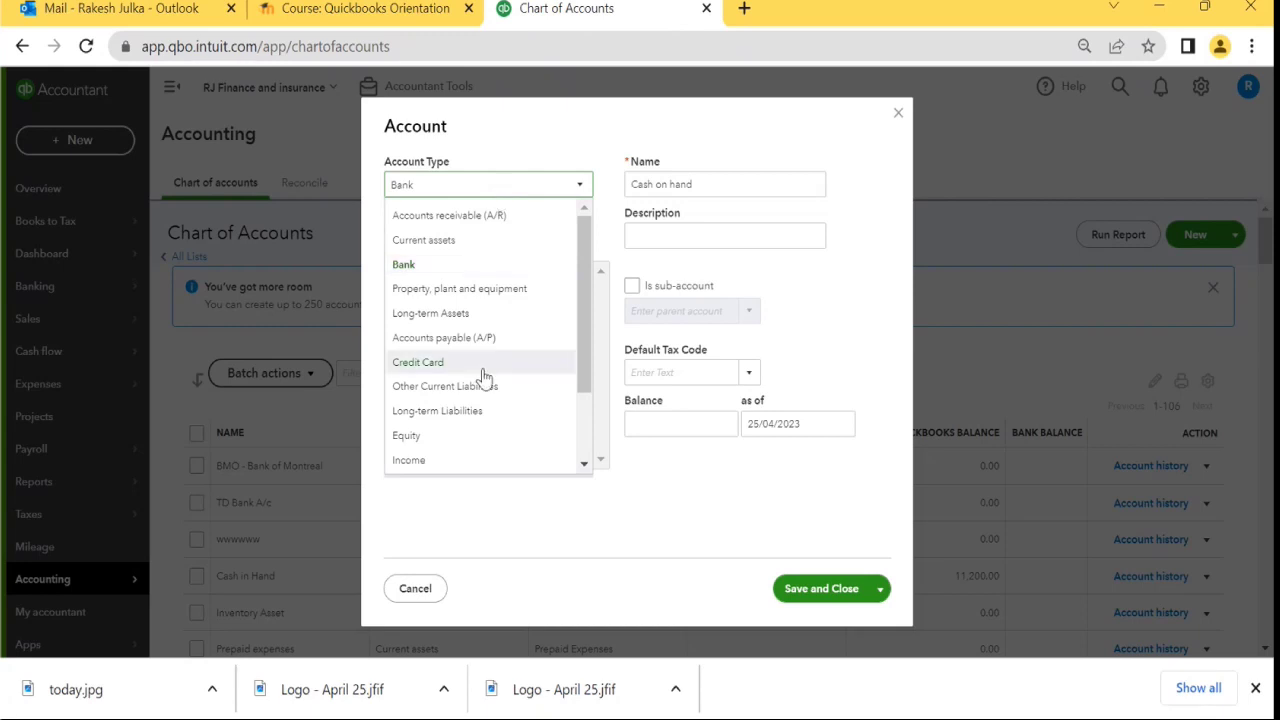
{"action": "scroll", "coordinate": [486, 380], "scroll_direction": "down", "scroll_amount": 2}
{"action": "left_click", "coordinate": [412, 436]}
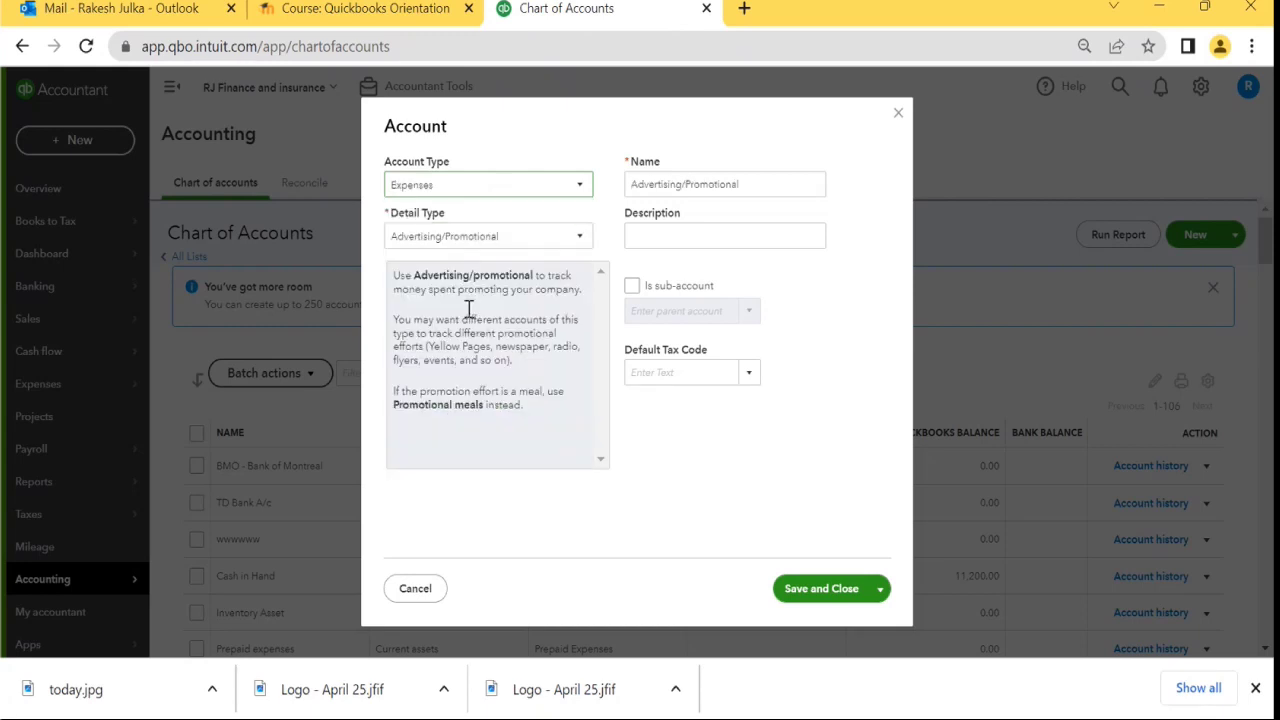
{"action": "left_click", "coordinate": [468, 240]}
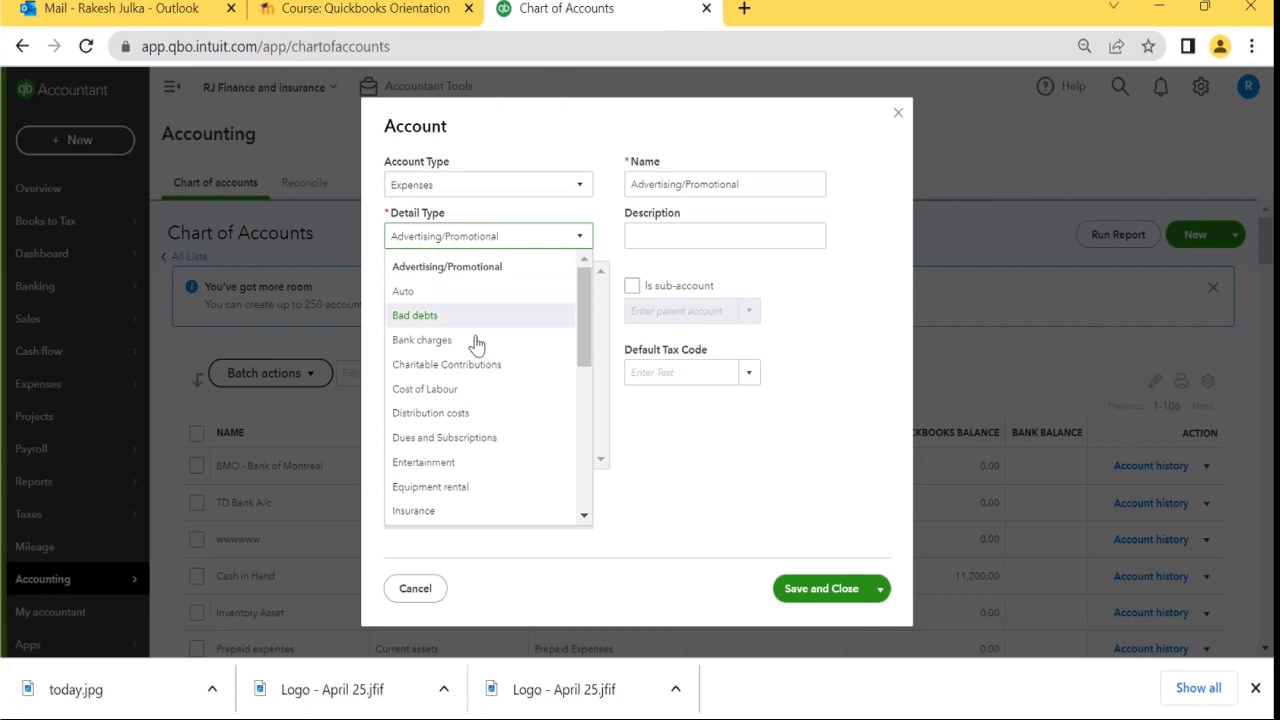
{"action": "scroll", "coordinate": [480, 417], "scroll_direction": "down", "scroll_amount": 2}
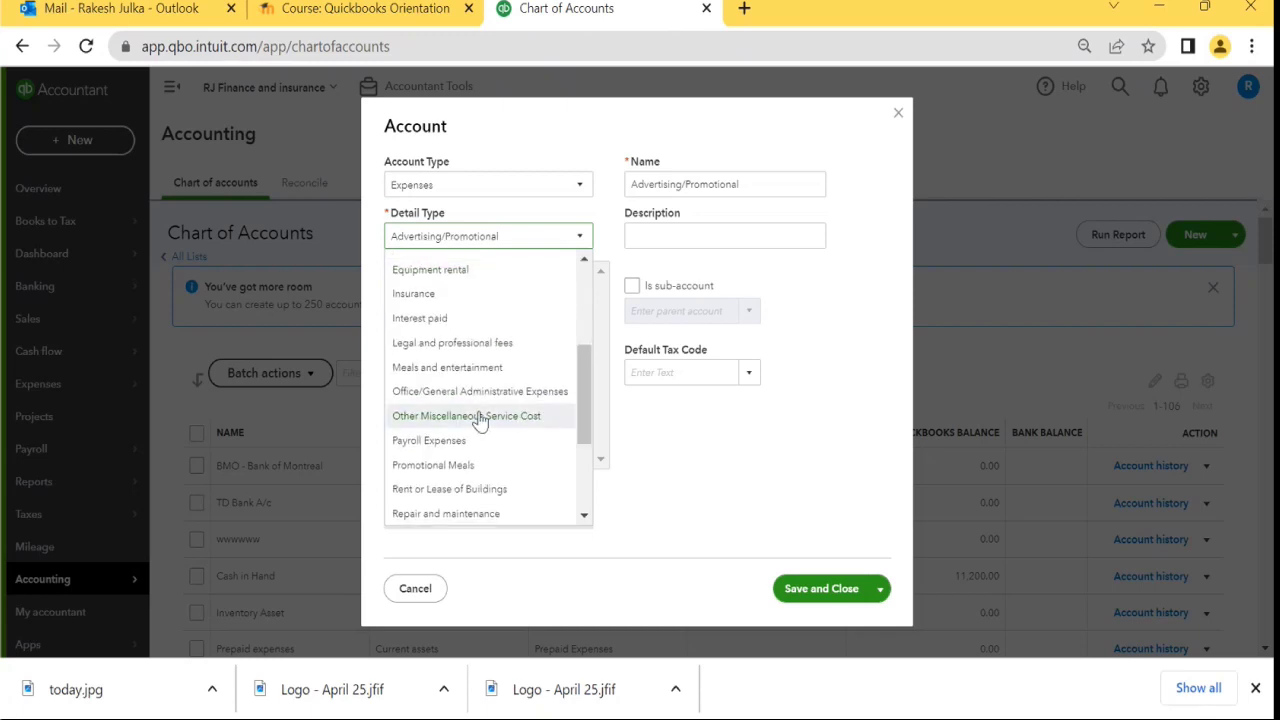
{"action": "scroll", "coordinate": [480, 420], "scroll_direction": "up", "scroll_amount": 2}
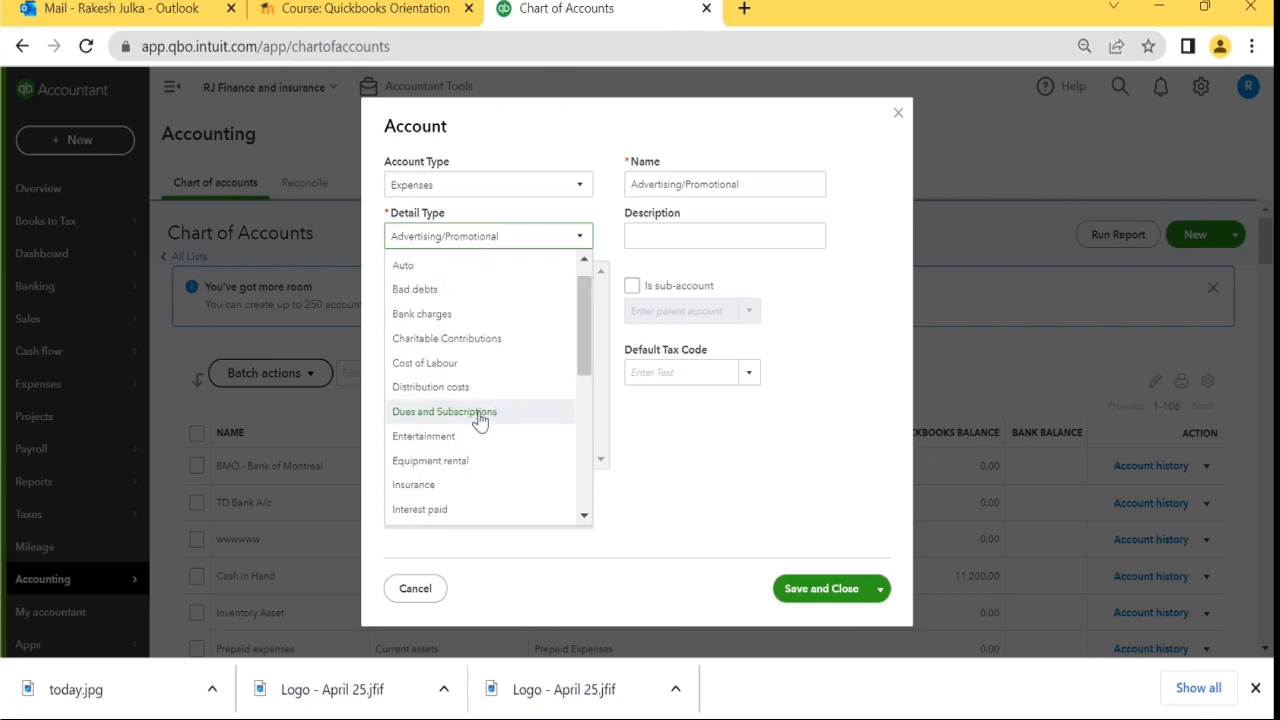
{"action": "left_click", "coordinate": [474, 190]}
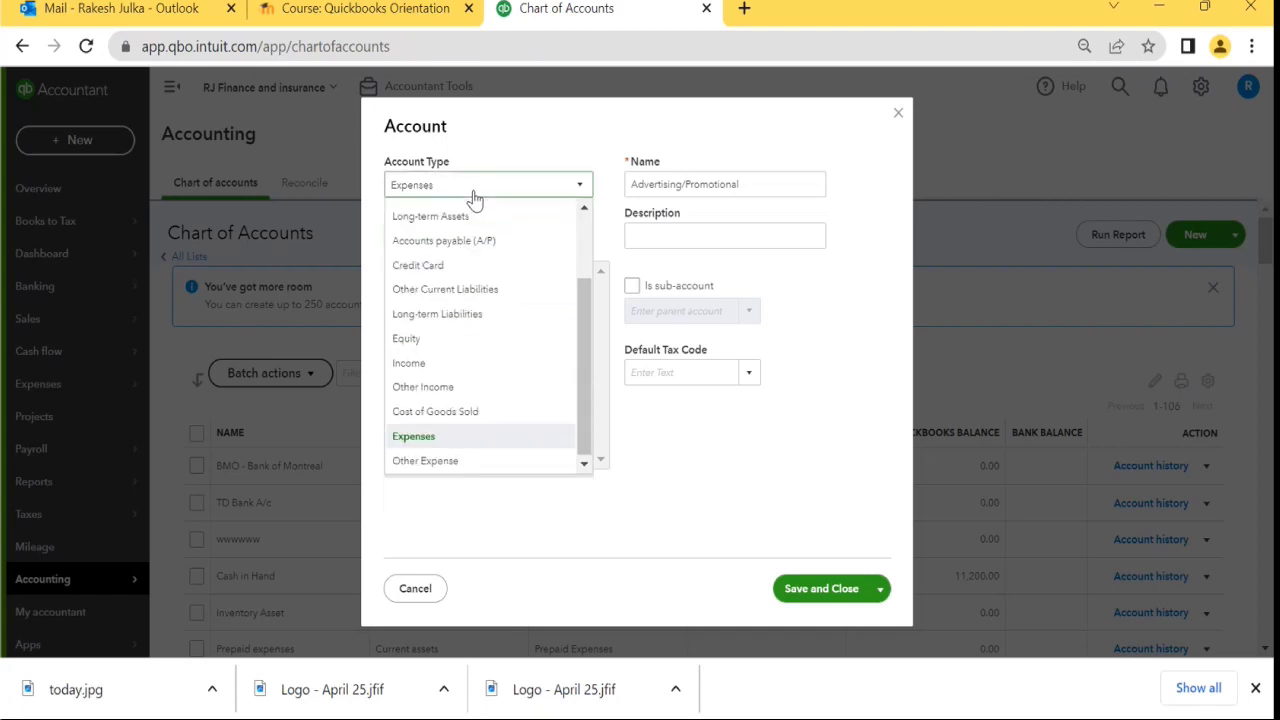
{"action": "left_click", "coordinate": [437, 461]}
{"action": "left_click", "coordinate": [455, 237]}
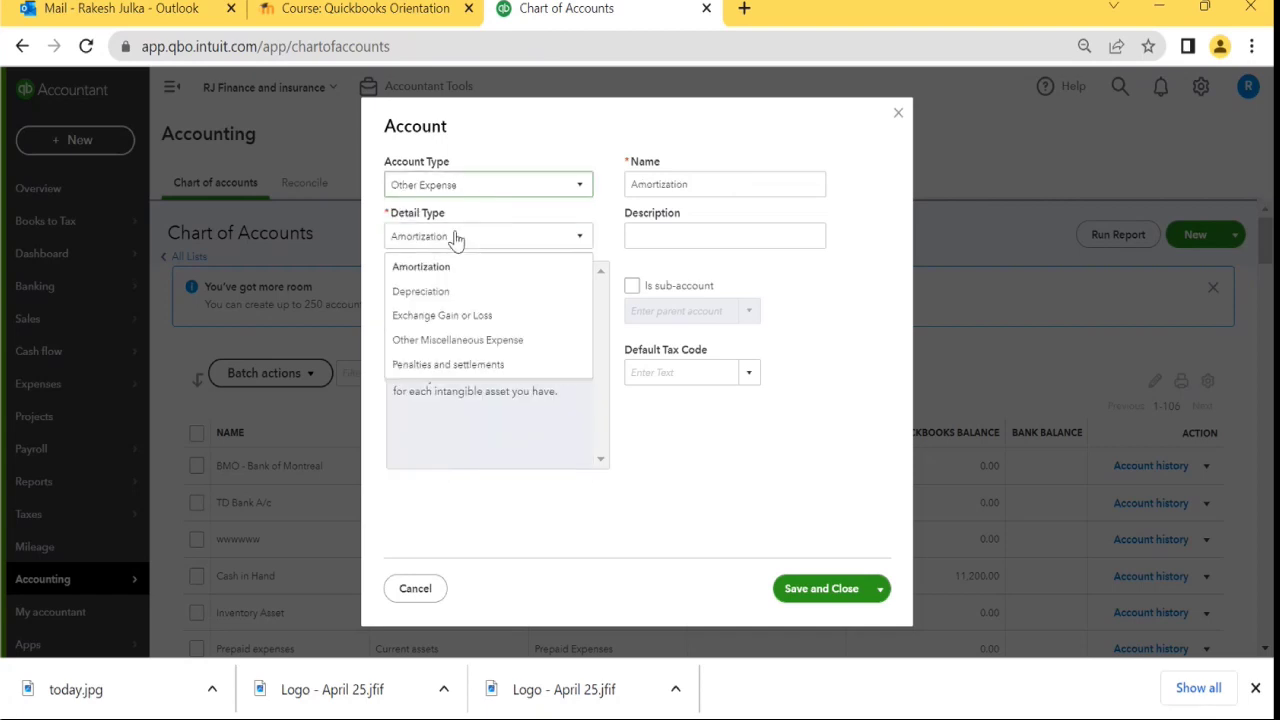
{"action": "left_click", "coordinate": [446, 291]}
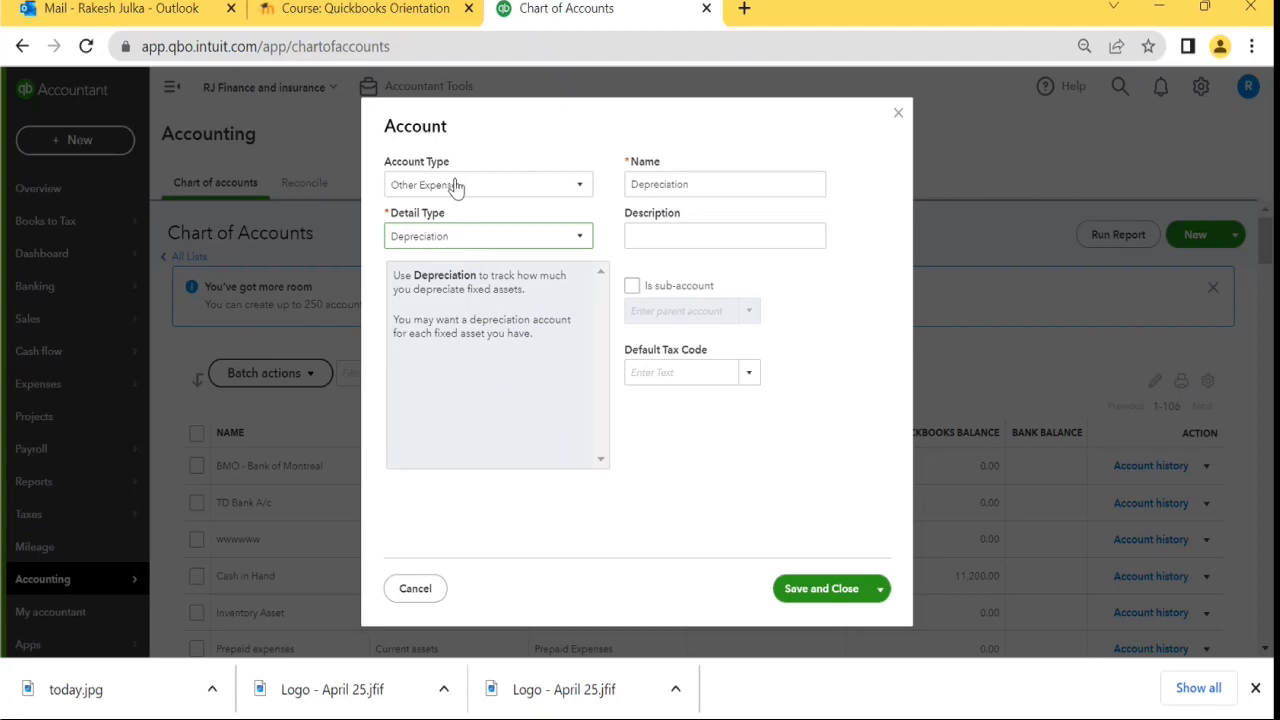
{"action": "left_click", "coordinate": [455, 186]}
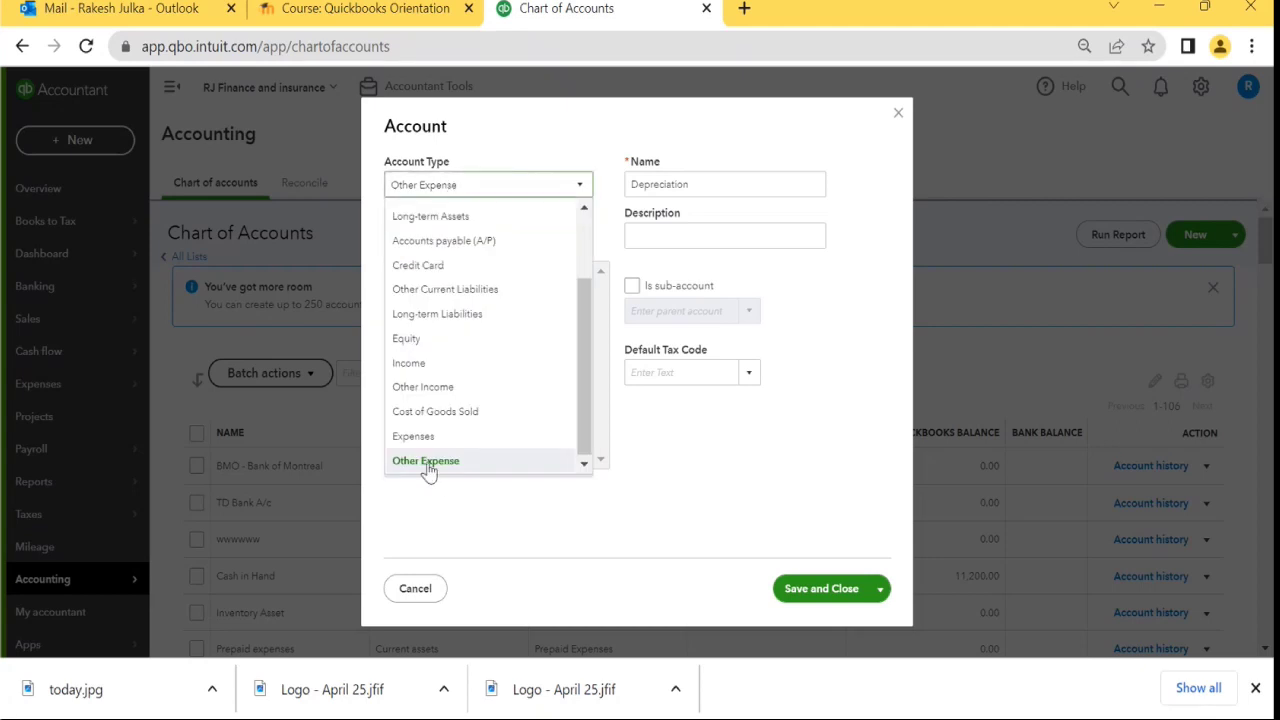
{"action": "left_click", "coordinate": [428, 462]}
{"action": "left_click", "coordinate": [460, 238]}
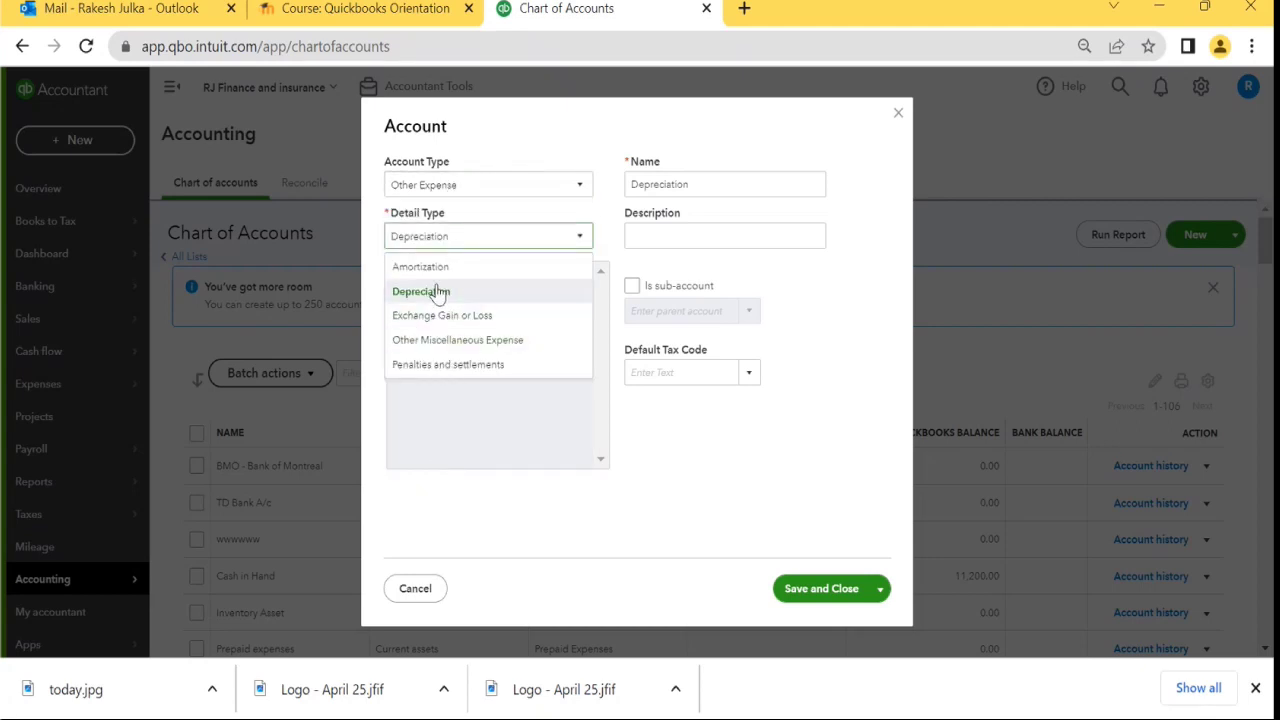
{"action": "left_click", "coordinate": [437, 291]}
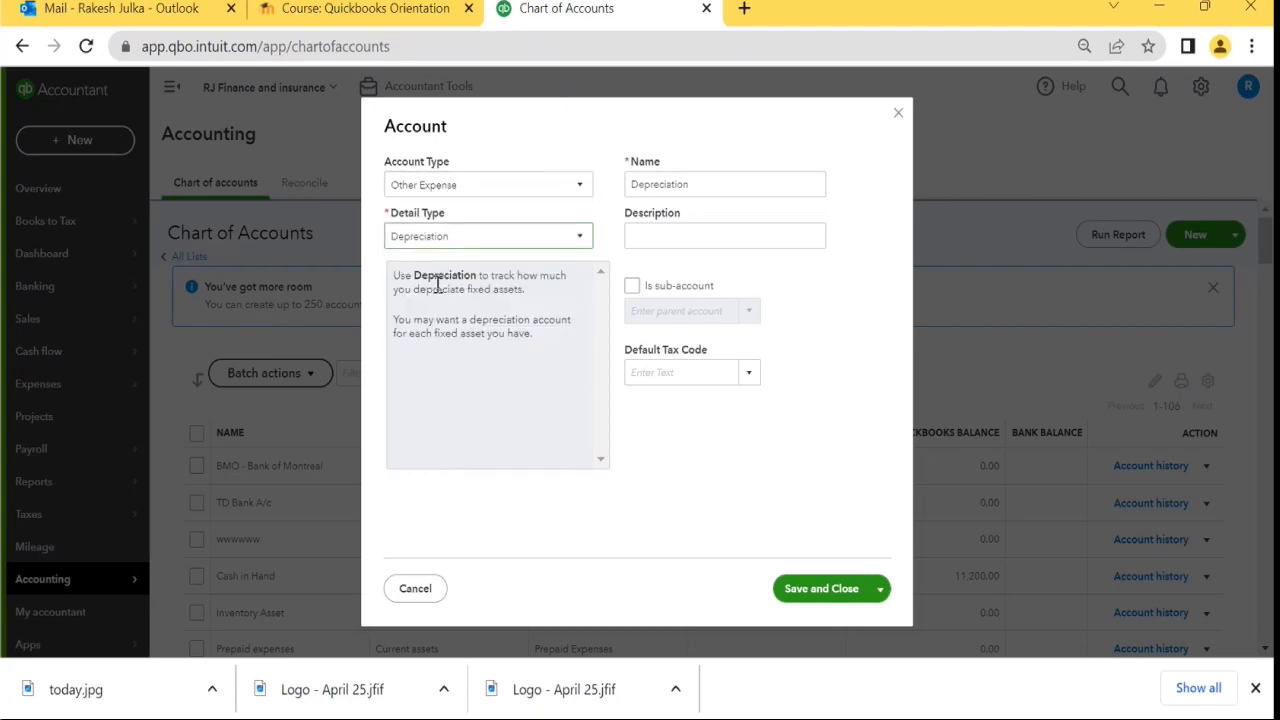
Step: Append 'Expenses' to make the name 'Depreciation Expenses' and save the account
{"action": "left_click", "coordinate": [714, 184]}
{"action": "left_click", "coordinate": [714, 192]}
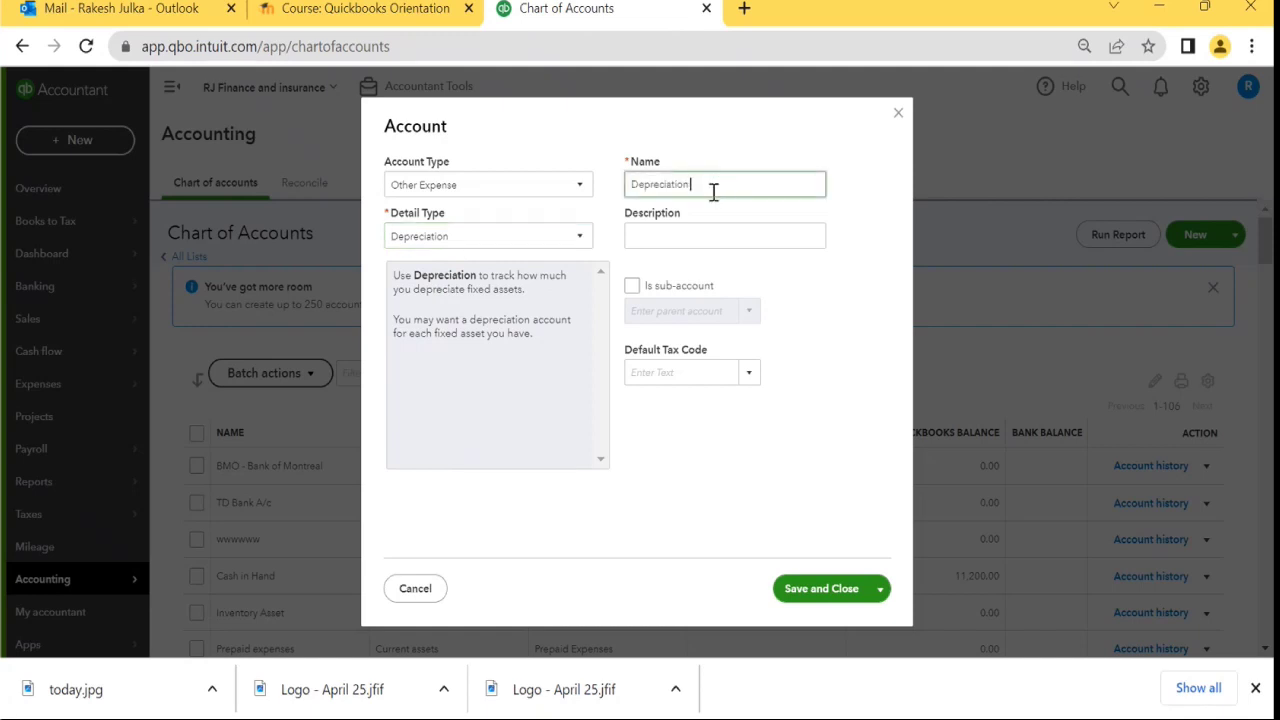
{"action": "type", "text": "Expenses"}
{"action": "left_click", "coordinate": [808, 592]}
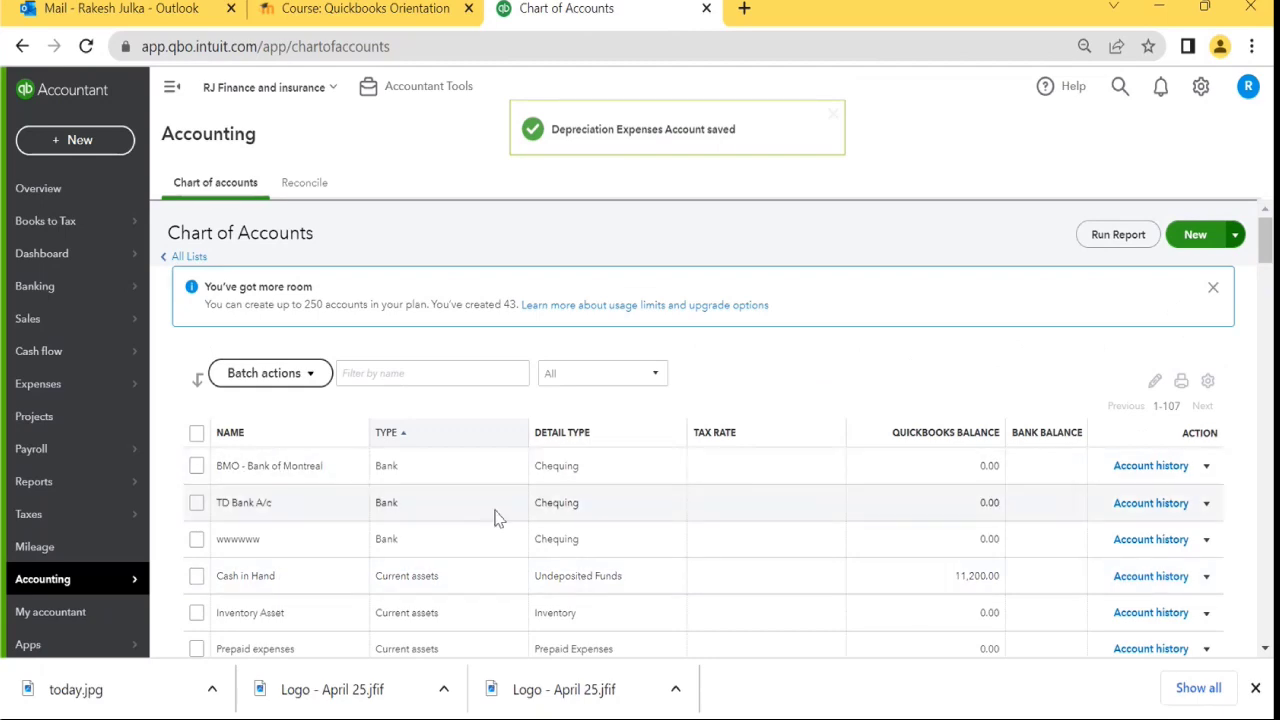
Step: Filter the chart by 'depre' to list Depreciation Expenditure and Depreciation Expenses
{"action": "scroll", "coordinate": [416, 539], "scroll_direction": "down", "scroll_amount": 3}
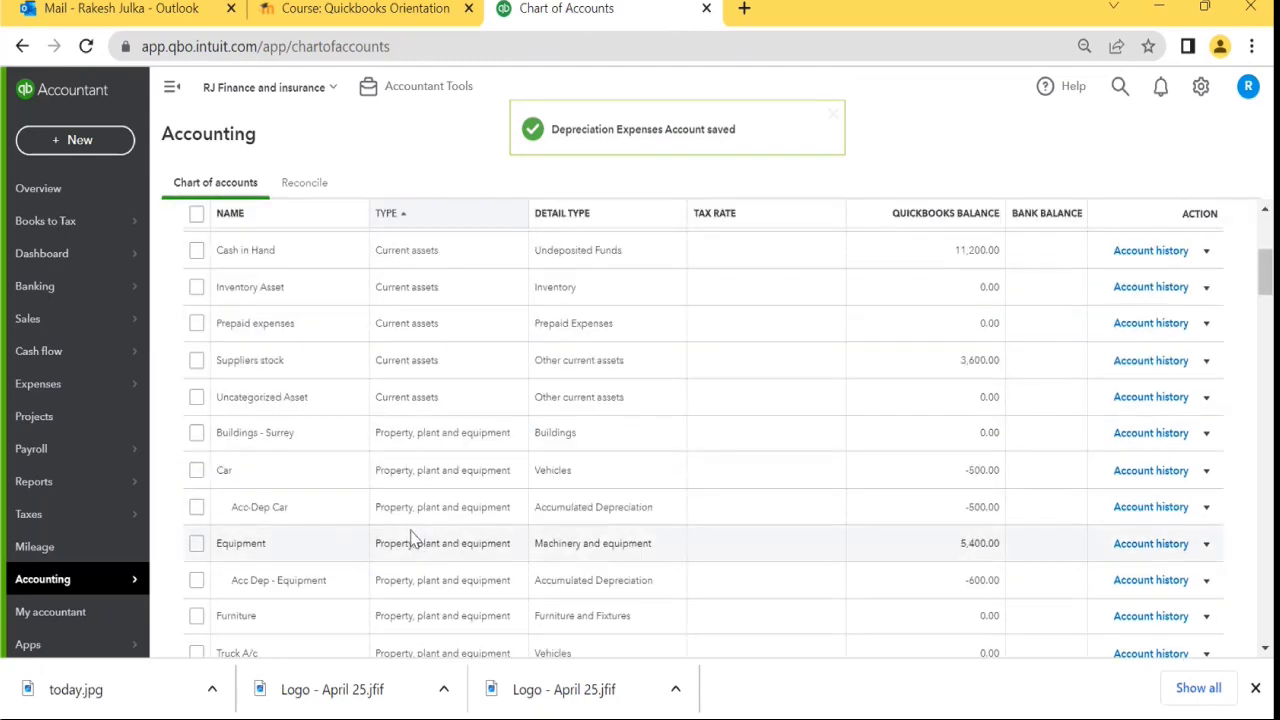
{"action": "scroll", "coordinate": [410, 540], "scroll_direction": "down", "scroll_amount": 3}
{"action": "scroll", "coordinate": [363, 468], "scroll_direction": "up", "scroll_amount": 8}
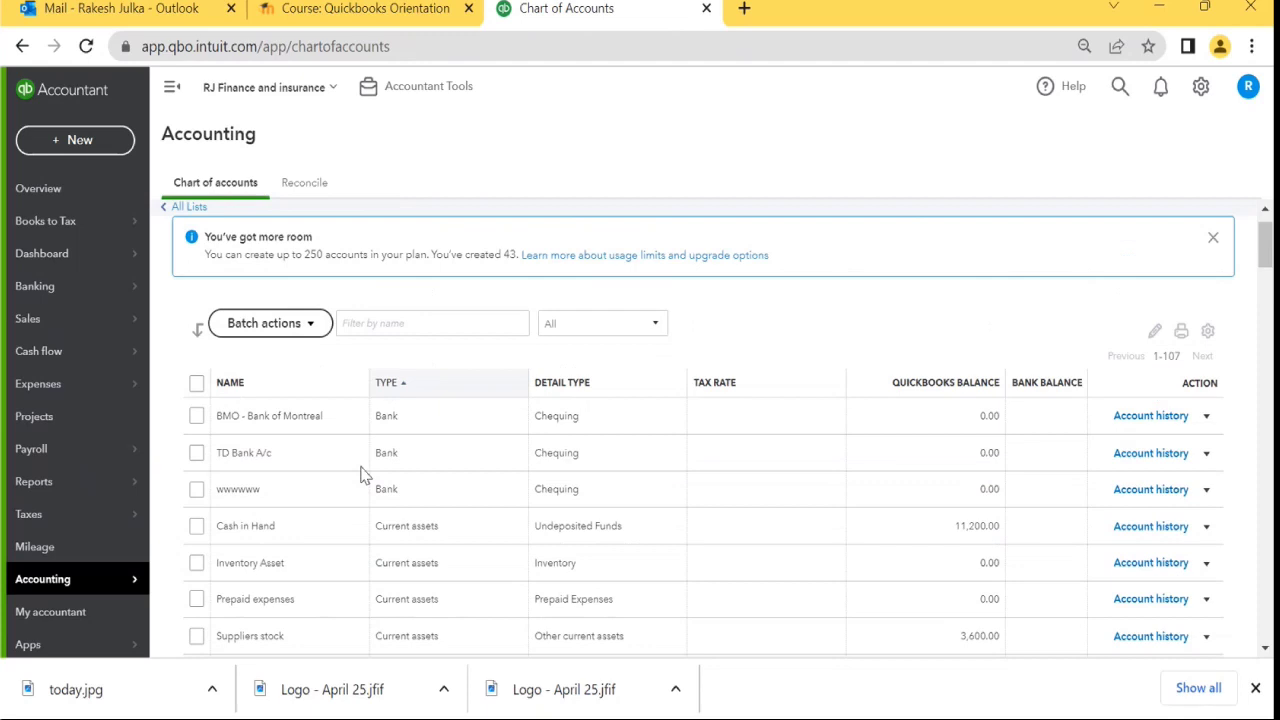
{"action": "left_click", "coordinate": [432, 373]}
{"action": "type", "text": "depre"}
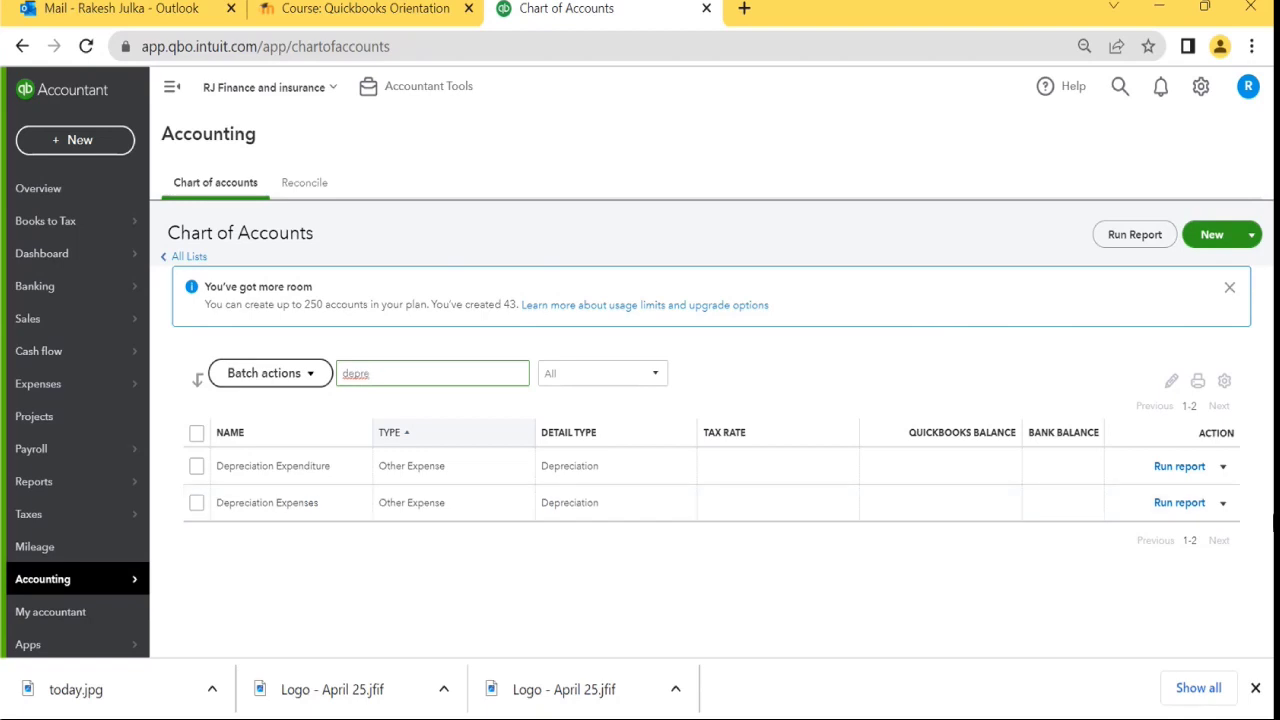
Step: Rename Depreciation Expenses to 'Depreciation Expenditure', save, and accept the merge
{"action": "left_click", "coordinate": [1222, 503]}
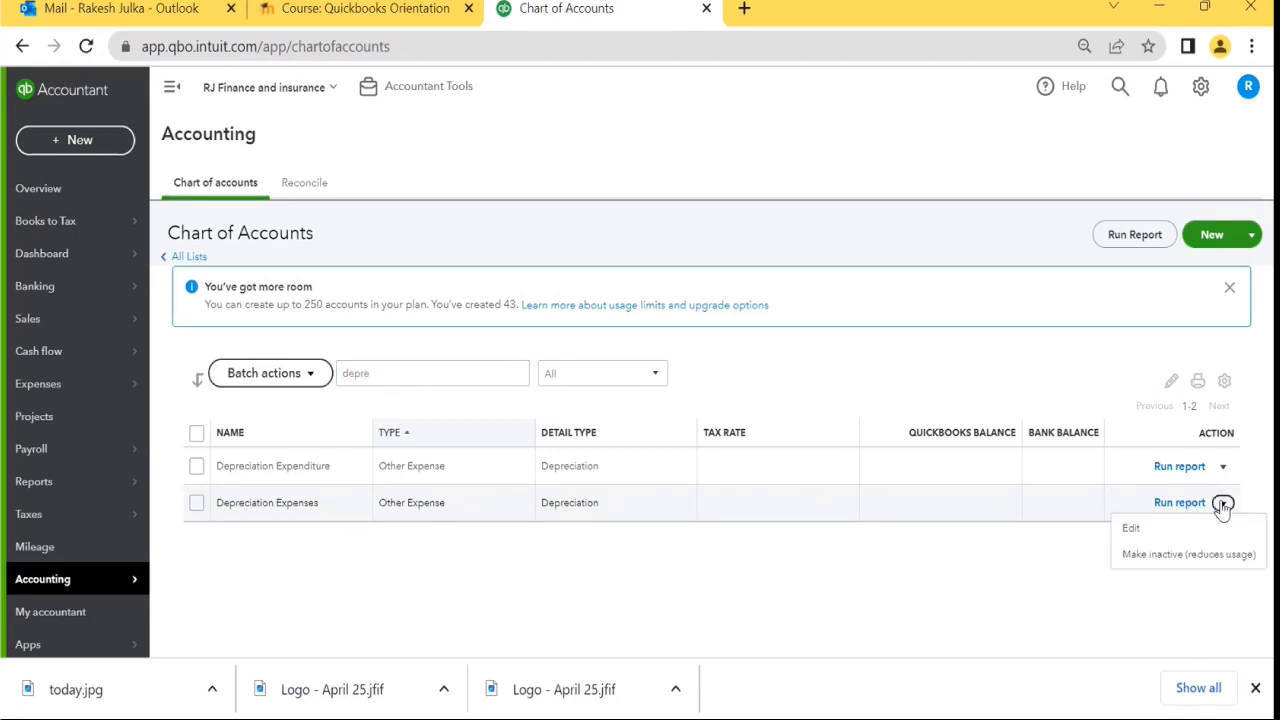
{"action": "left_click", "coordinate": [1131, 528]}
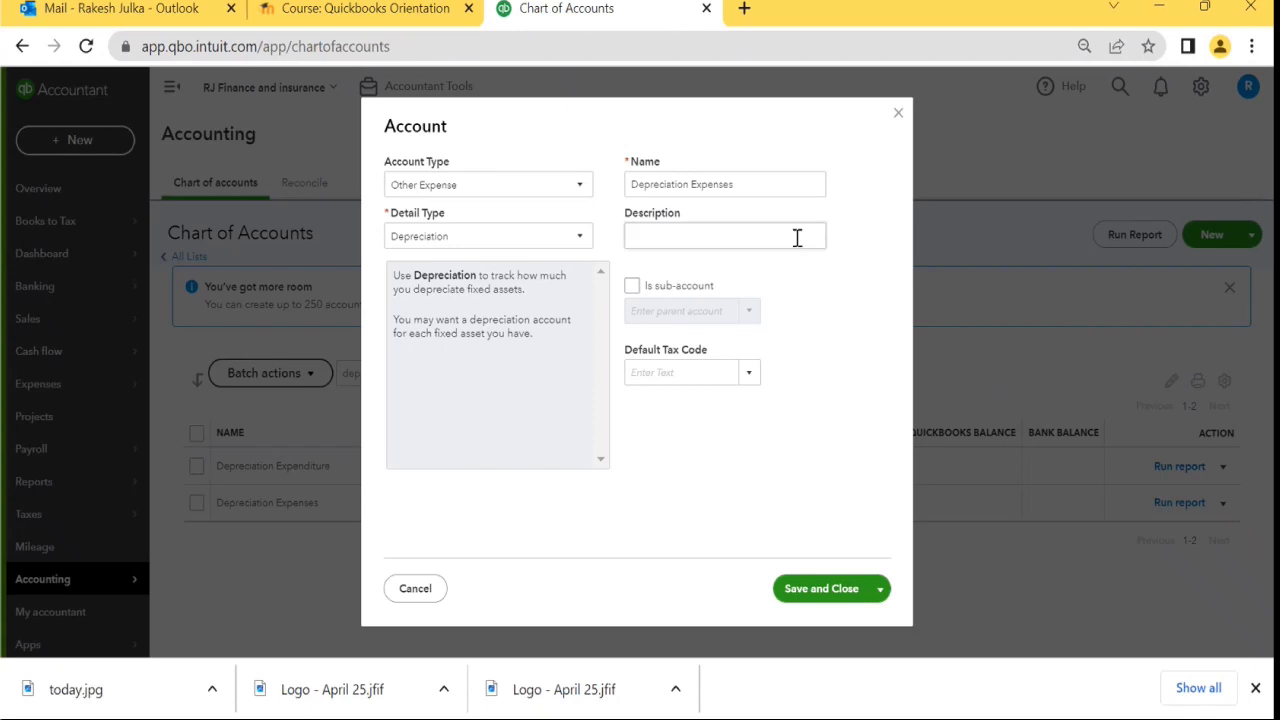
{"action": "left_click_drag", "start_coordinate": [734, 187], "coordinate": [692, 197]}
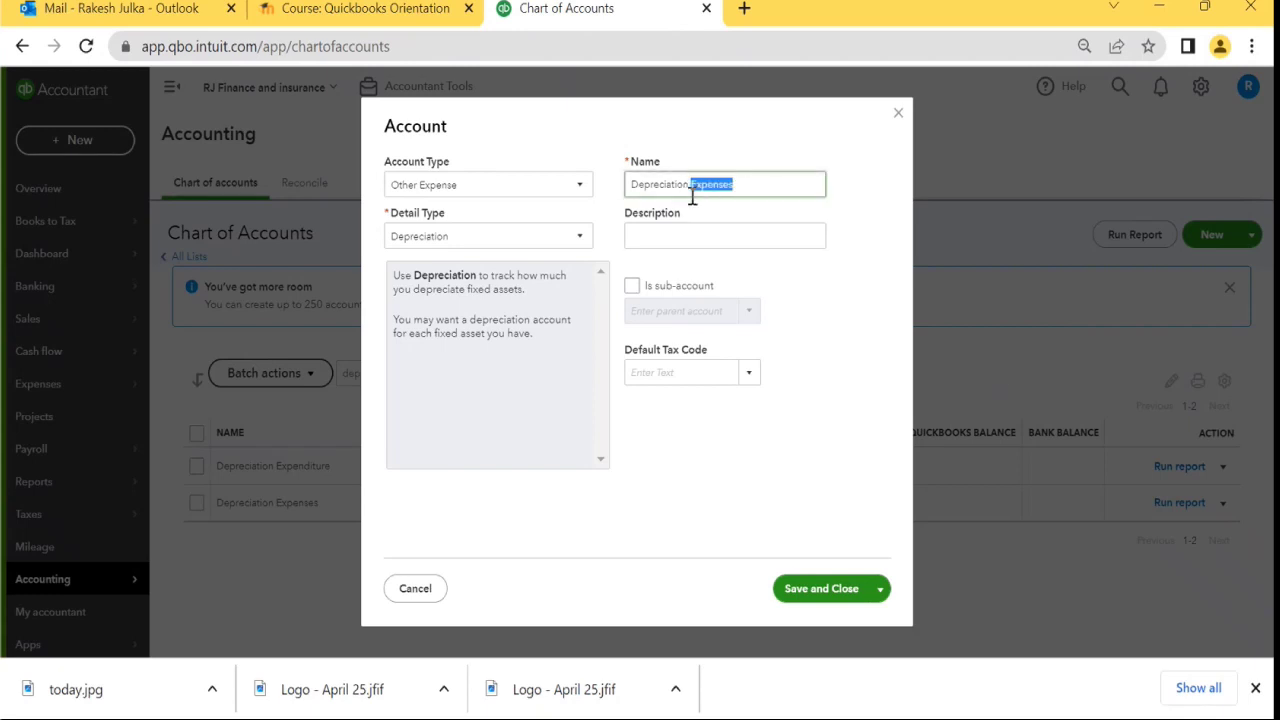
{"action": "type", "text": "Expenditure"}
{"action": "left_click", "coordinate": [809, 591]}
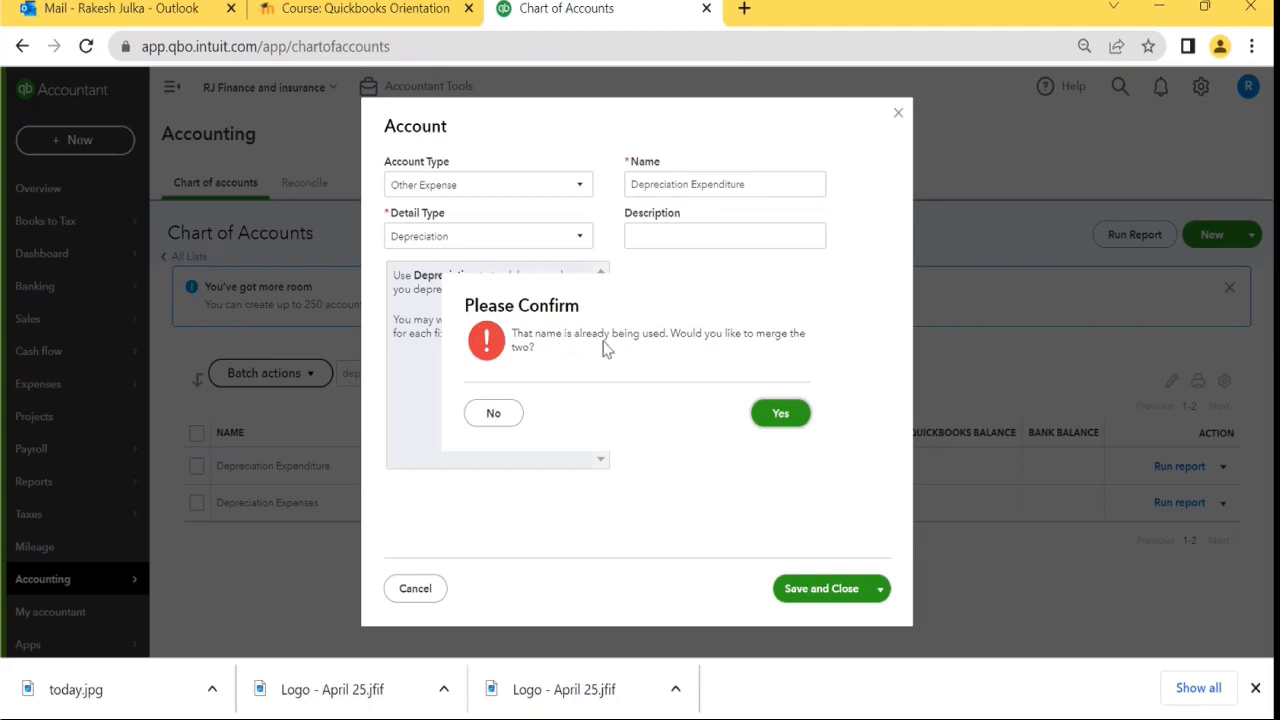
{"action": "left_click", "coordinate": [781, 410]}
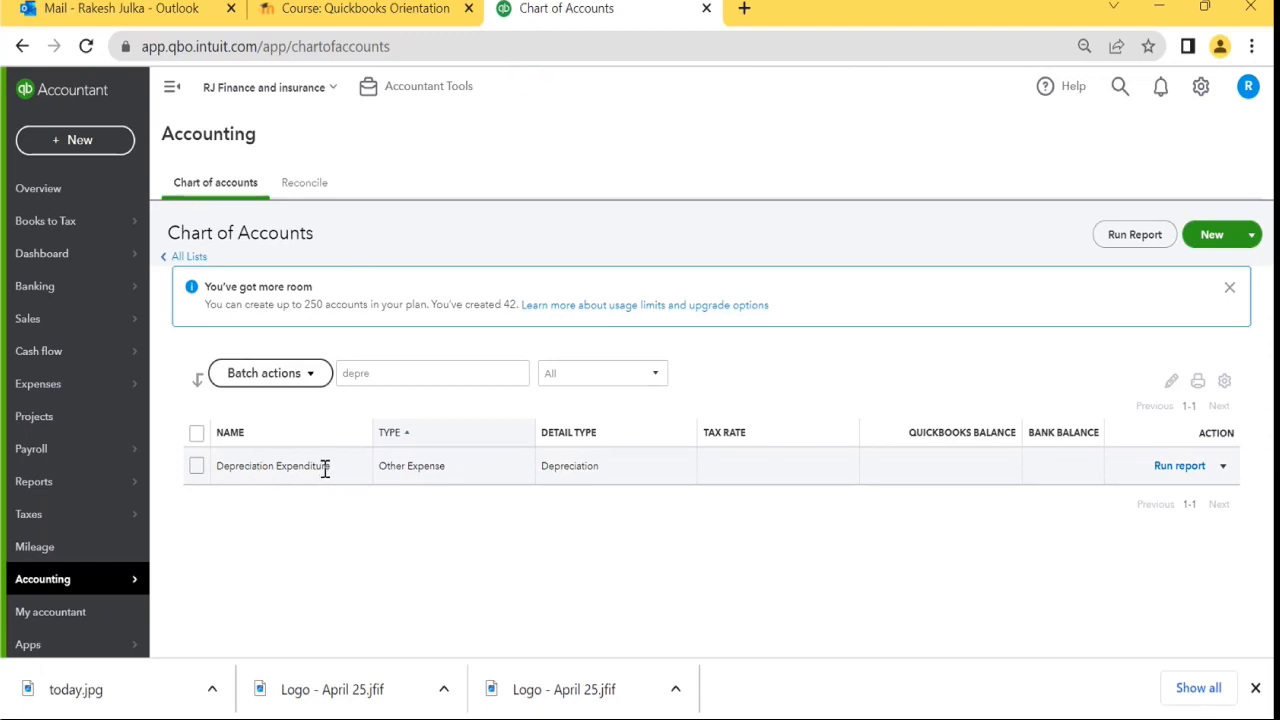
Step: Start a new Property, plant and equipment account with detail type Accumulated Depreciation
{"action": "left_click", "coordinate": [1216, 238]}
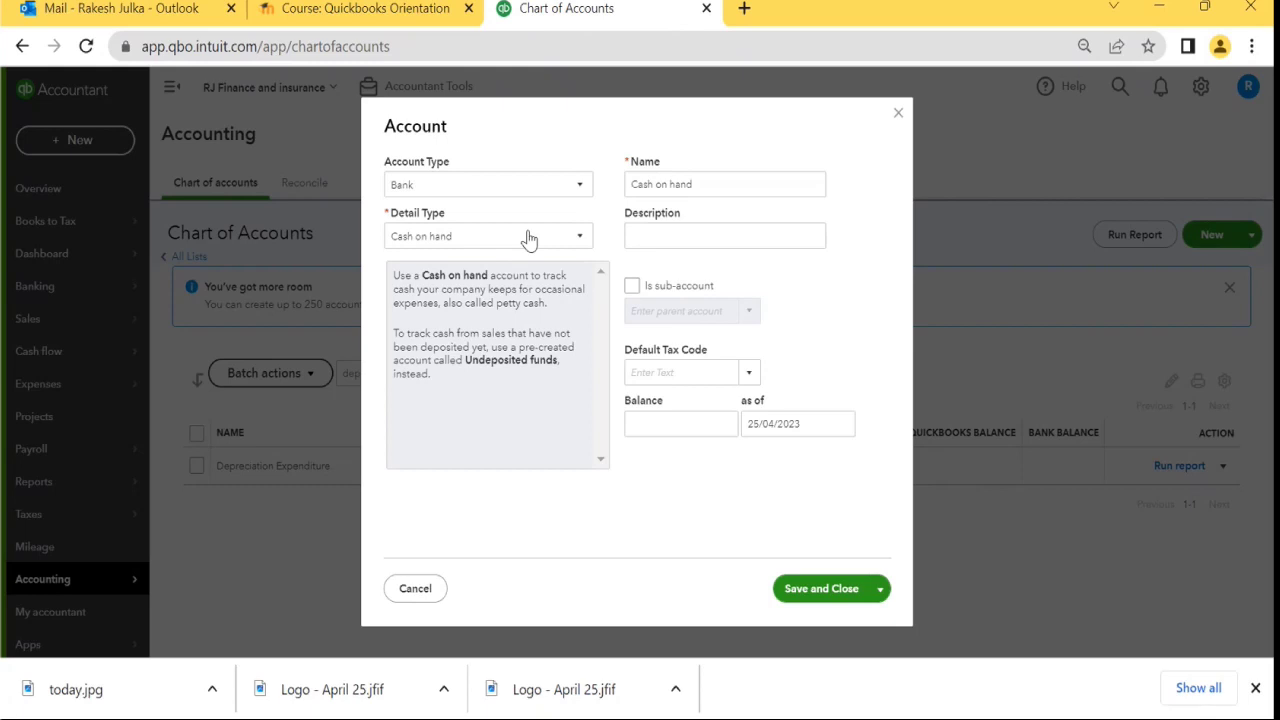
{"action": "left_click", "coordinate": [503, 189]}
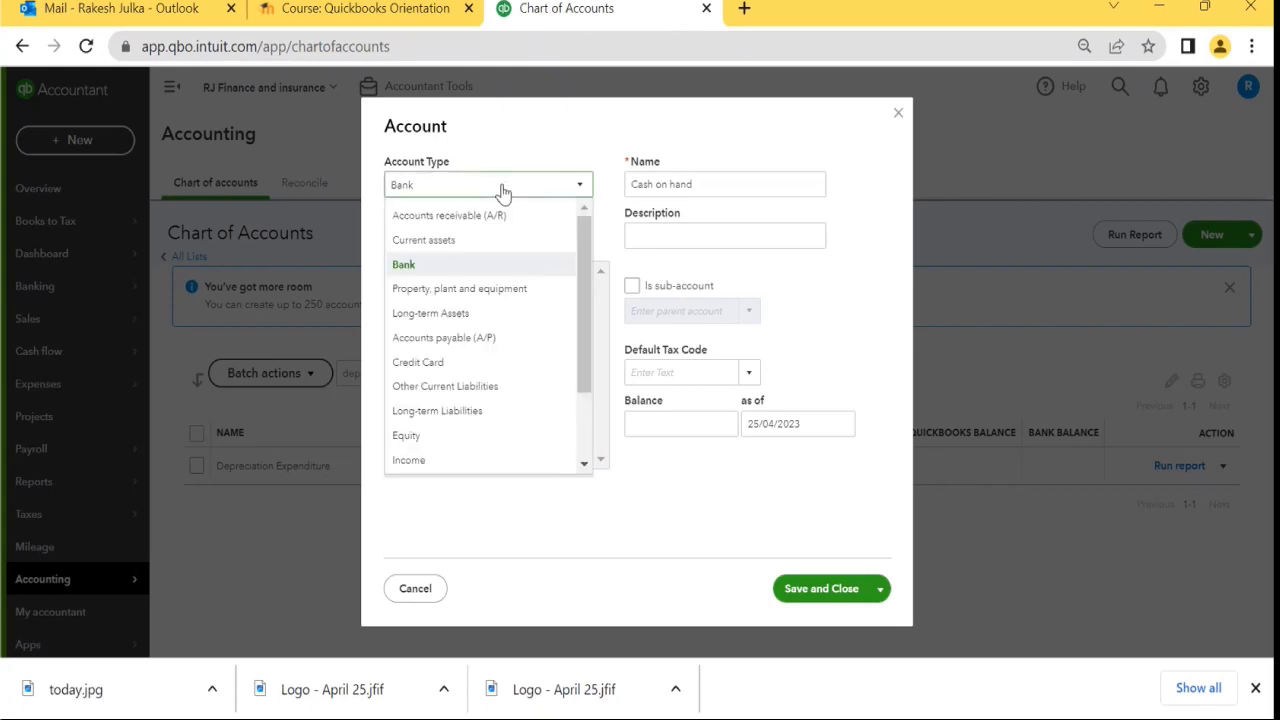
{"action": "left_click", "coordinate": [500, 290]}
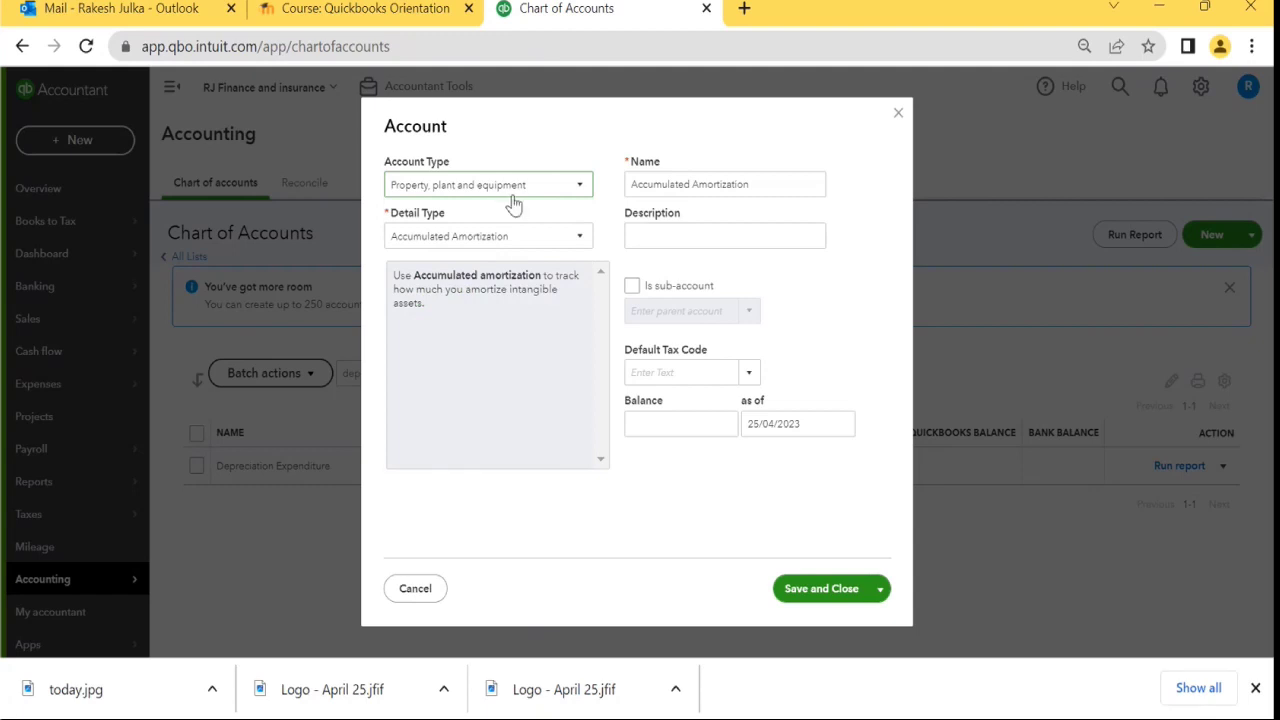
{"action": "left_click", "coordinate": [518, 248]}
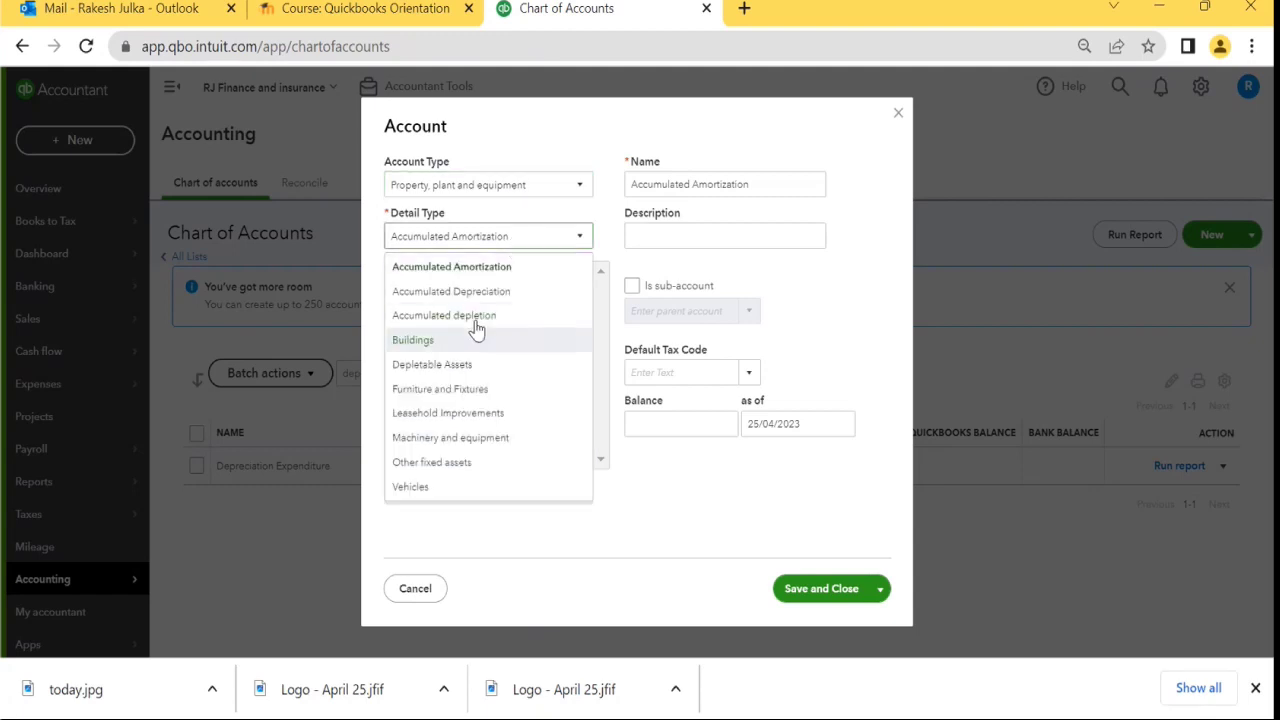
{"action": "left_click", "coordinate": [477, 291]}
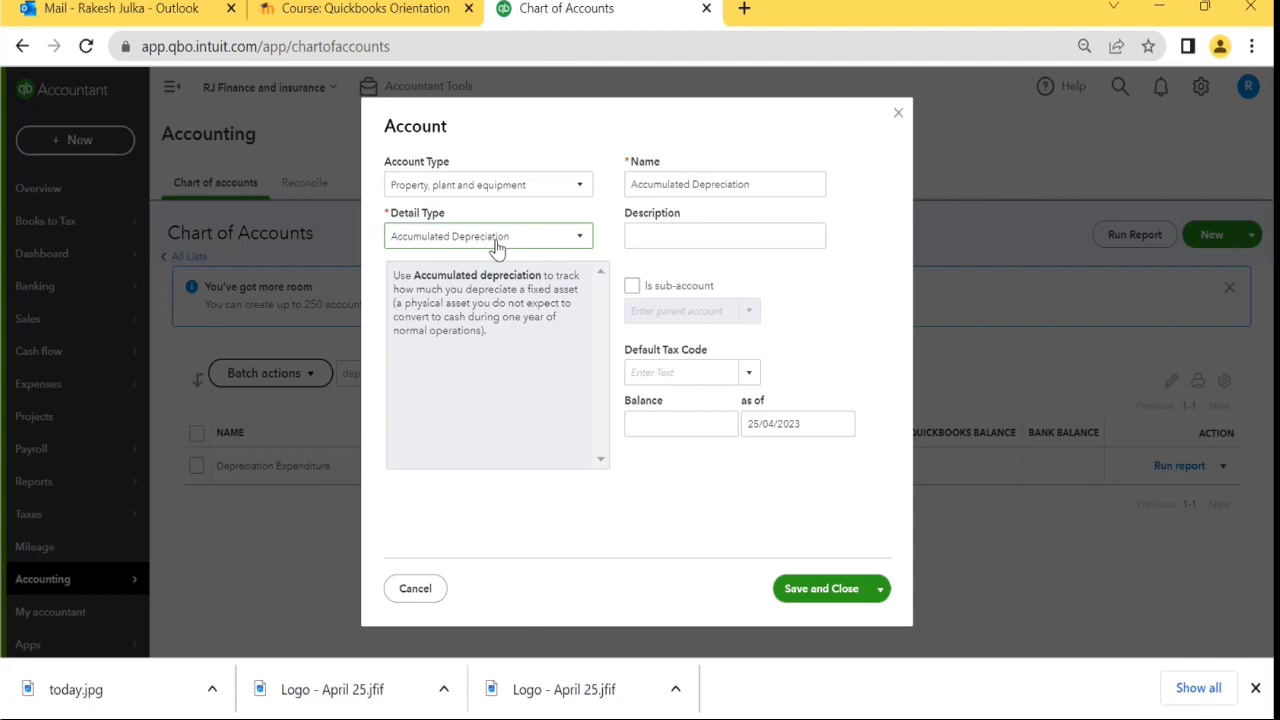
Step: Replace the default account name with 'Accm Dep on Furniture'
{"action": "left_click", "coordinate": [757, 188]}
{"action": "triple_click", "coordinate": [760, 188]}
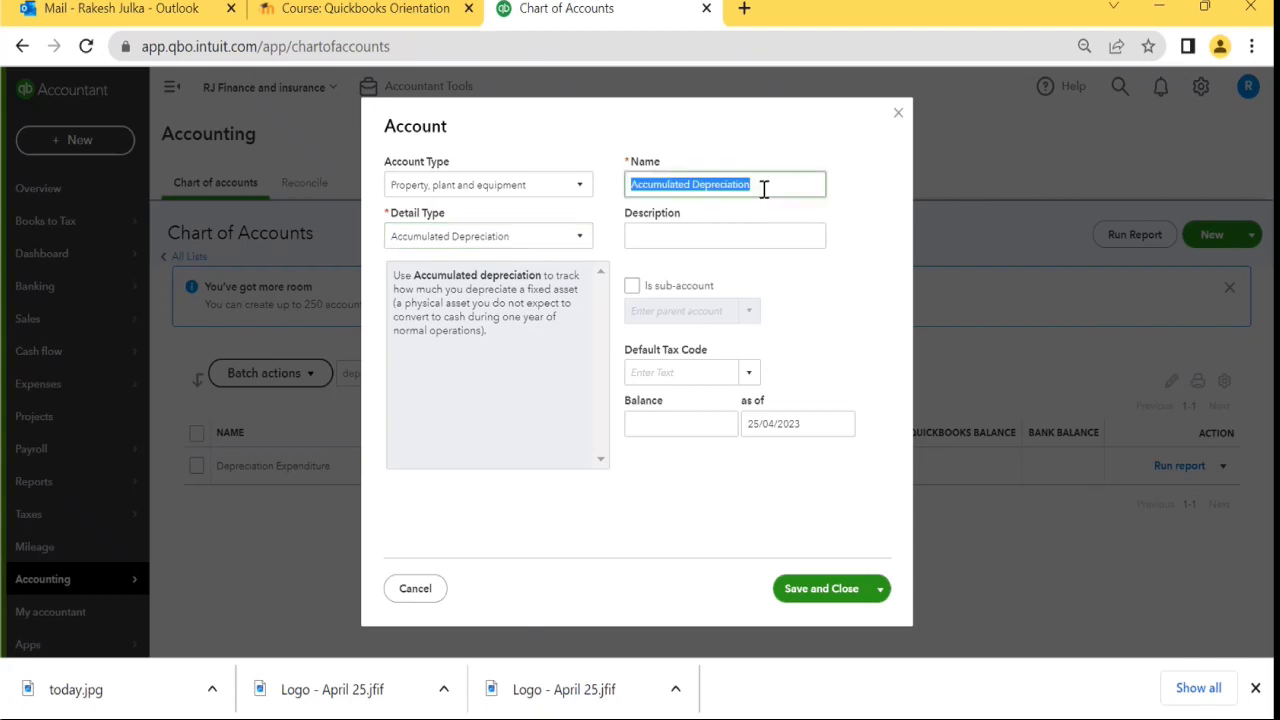
{"action": "left_click", "coordinate": [763, 189]}
{"action": "key", "text": "BackSpace"}
{"action": "key", "text": "BackSpace"}
{"action": "key", "text": "BackSpace"}
{"action": "key", "text": "BackSpace"}
{"action": "key", "text": "BackSpace"}
{"action": "key", "text": "BackSpace"}
{"action": "key", "text": "BackSpace"}
{"action": "key", "text": "BackSpace"}
{"action": "key", "text": "BackSpace"}
{"action": "key", "text": "BackSpace"}
{"action": "key", "text": "BackSpace"}
{"action": "key", "text": "BackSpace"}
{"action": "key", "text": "BackSpace"}
{"action": "key", "text": "BackSpace"}
{"action": "key", "text": "BackSpace"}
{"action": "key", "text": "BackSpace"}
{"action": "key", "text": "BackSpace"}
{"action": "key", "text": "BackSpace"}
{"action": "key", "text": "BackSpace"}
{"action": "key", "text": "BackSpace"}
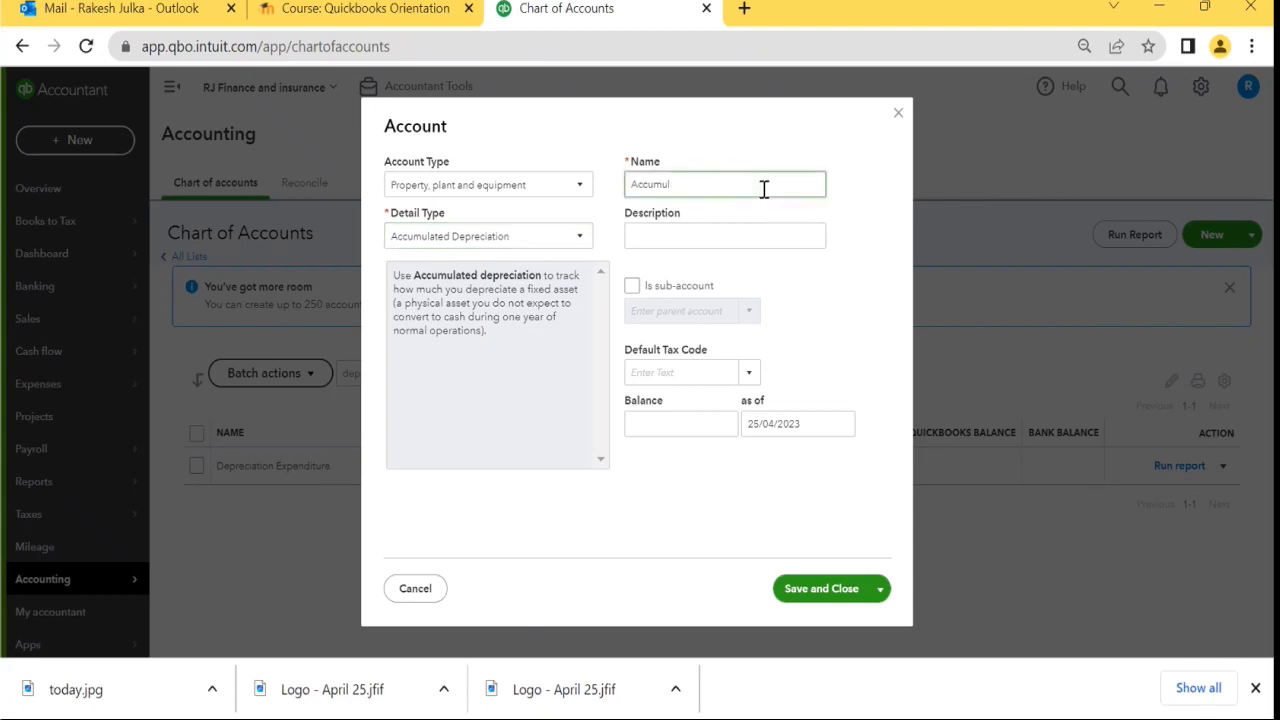
{"action": "type", "text": "A"}
{"action": "type", "text": "re"}
Step: Tick Is sub-account, choose Furniture as the parent, and save the account
{"action": "left_click", "coordinate": [633, 288]}
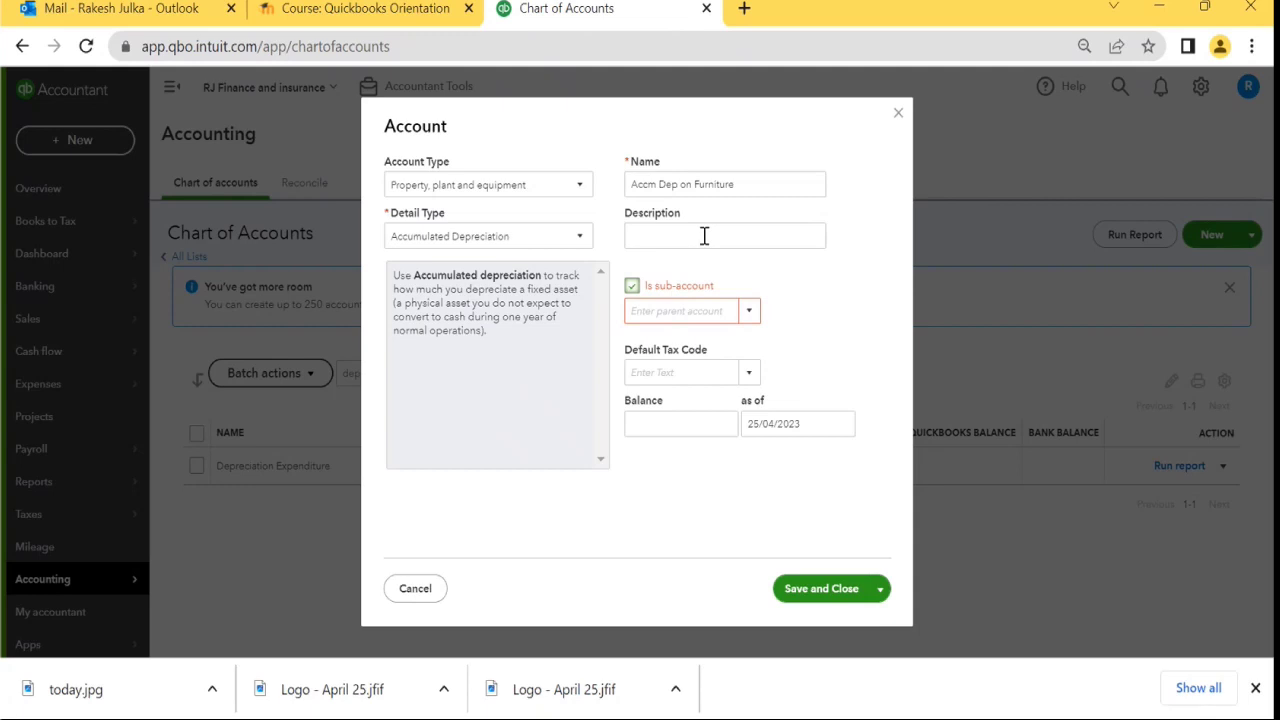
{"action": "left_click", "coordinate": [707, 312]}
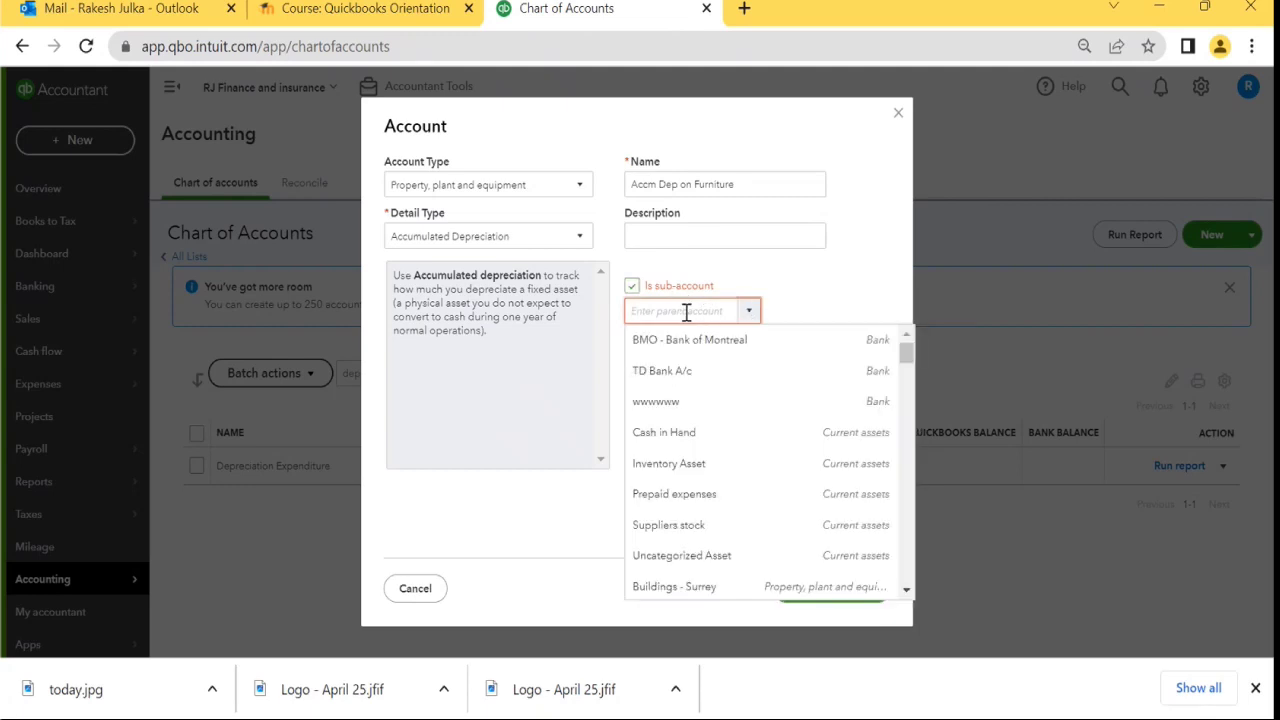
{"action": "type", "text": "Furniture"}
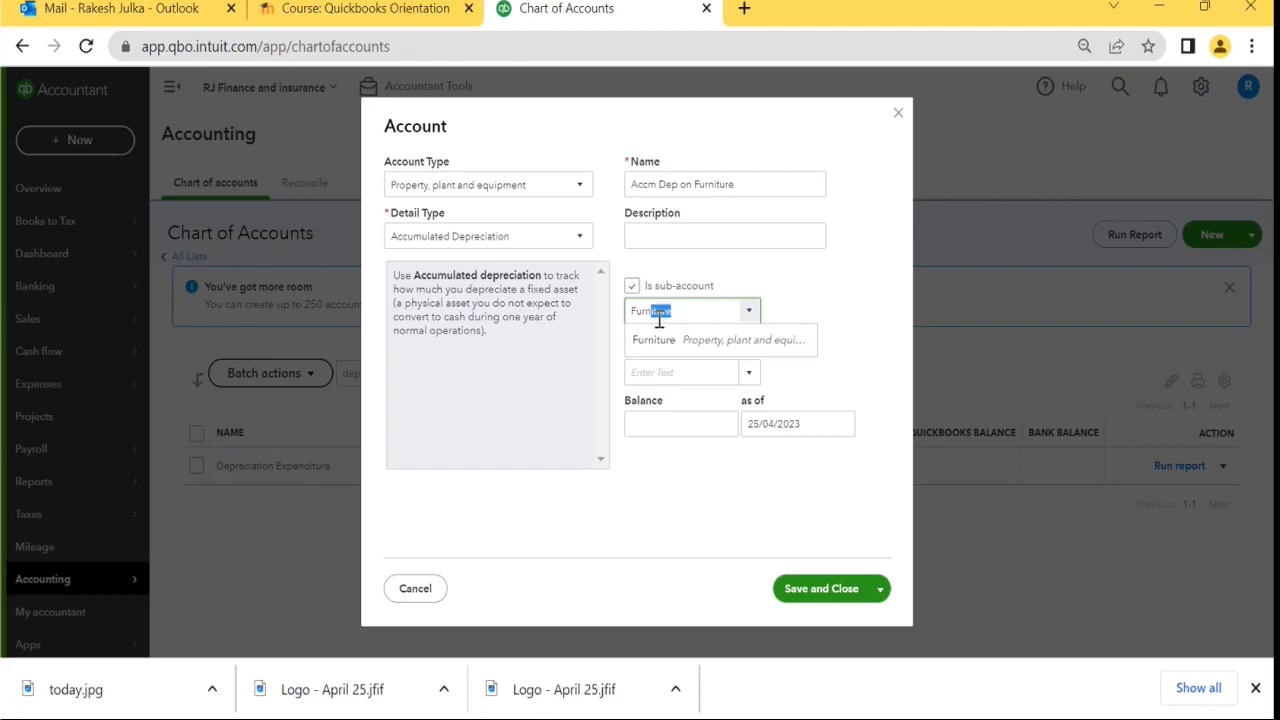
{"action": "left_click", "coordinate": [664, 341]}
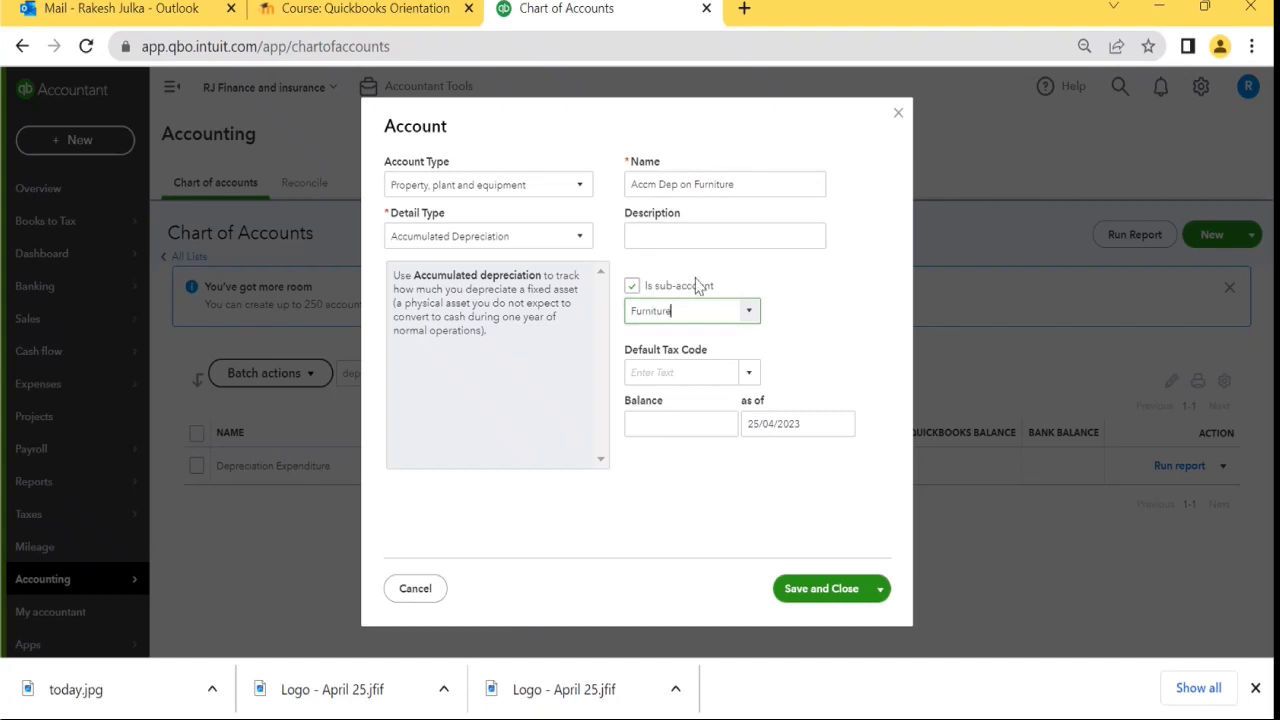
{"action": "left_click_drag", "start_coordinate": [700, 311], "coordinate": [598, 315]}
{"action": "left_click", "coordinate": [823, 590]}
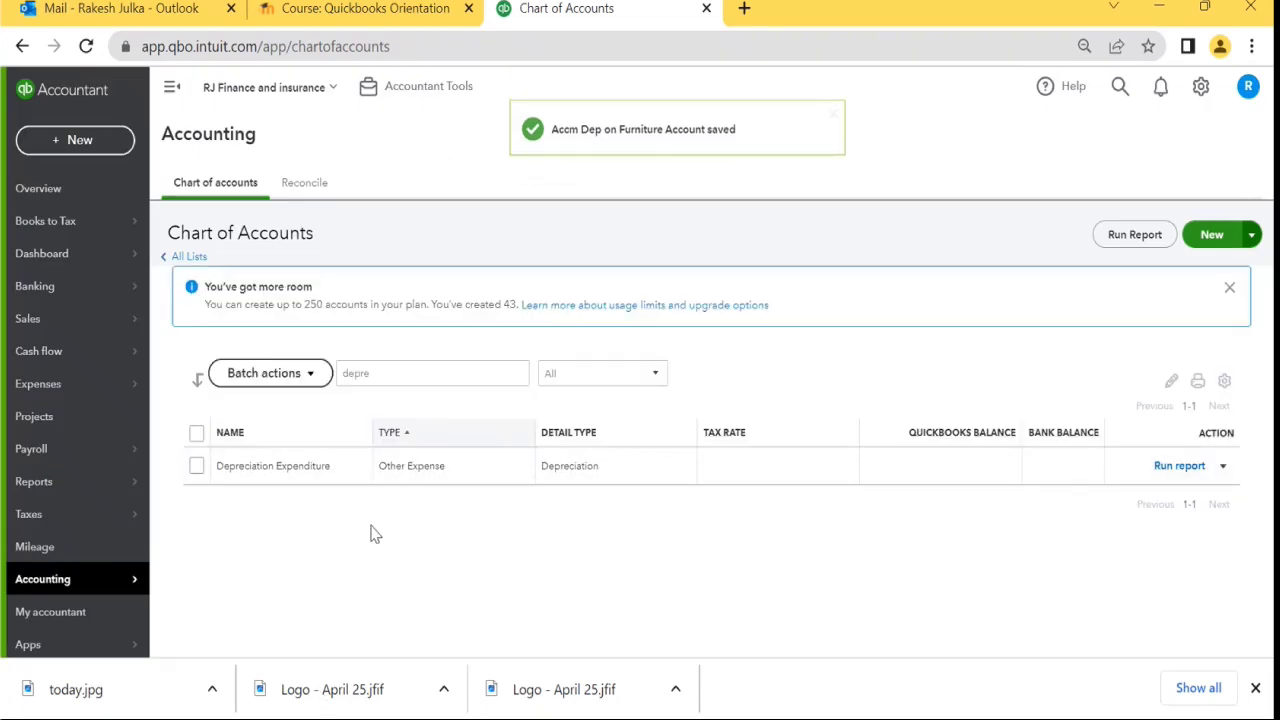
{"action": "left_click", "coordinate": [386, 368]}
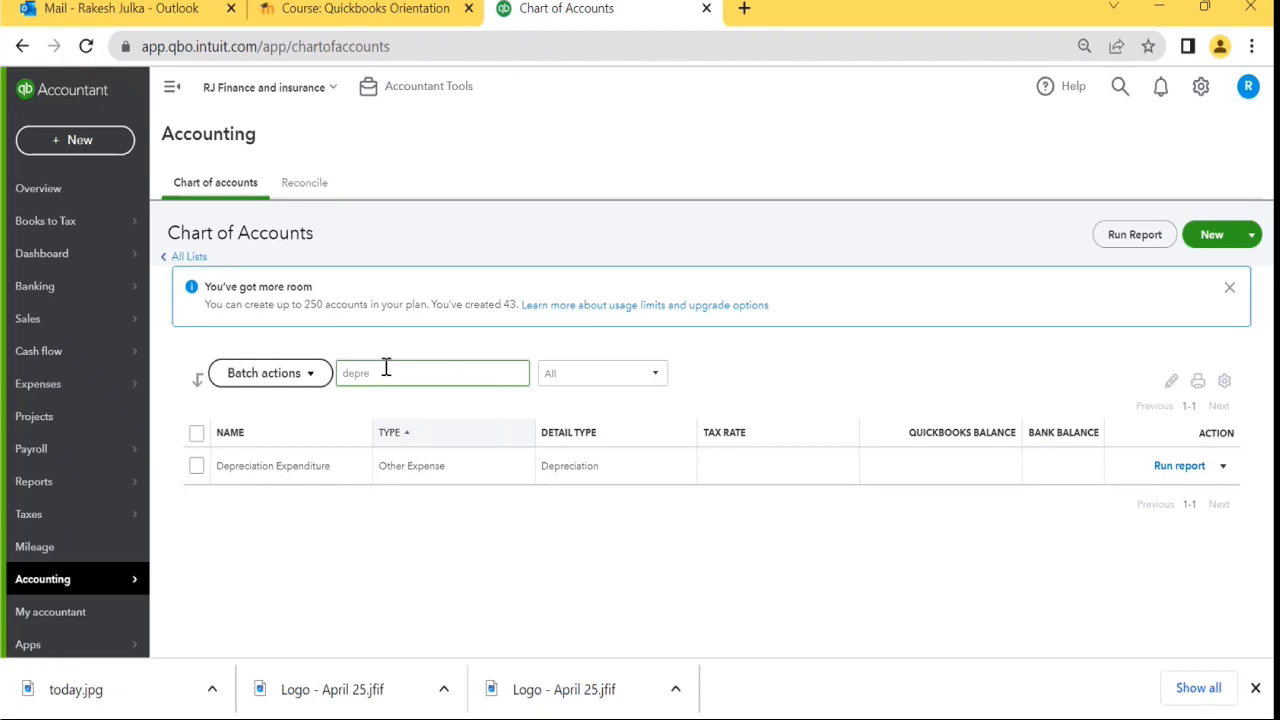
Step: Clear the 'depre' filter and search 'accm d' to find the new account
{"action": "key", "text": "BackSpace"}
{"action": "key", "text": "BackSpace"}
{"action": "key", "text": "BackSpace"}
{"action": "key", "text": "BackSpace"}
{"action": "key", "text": "BackSpace"}
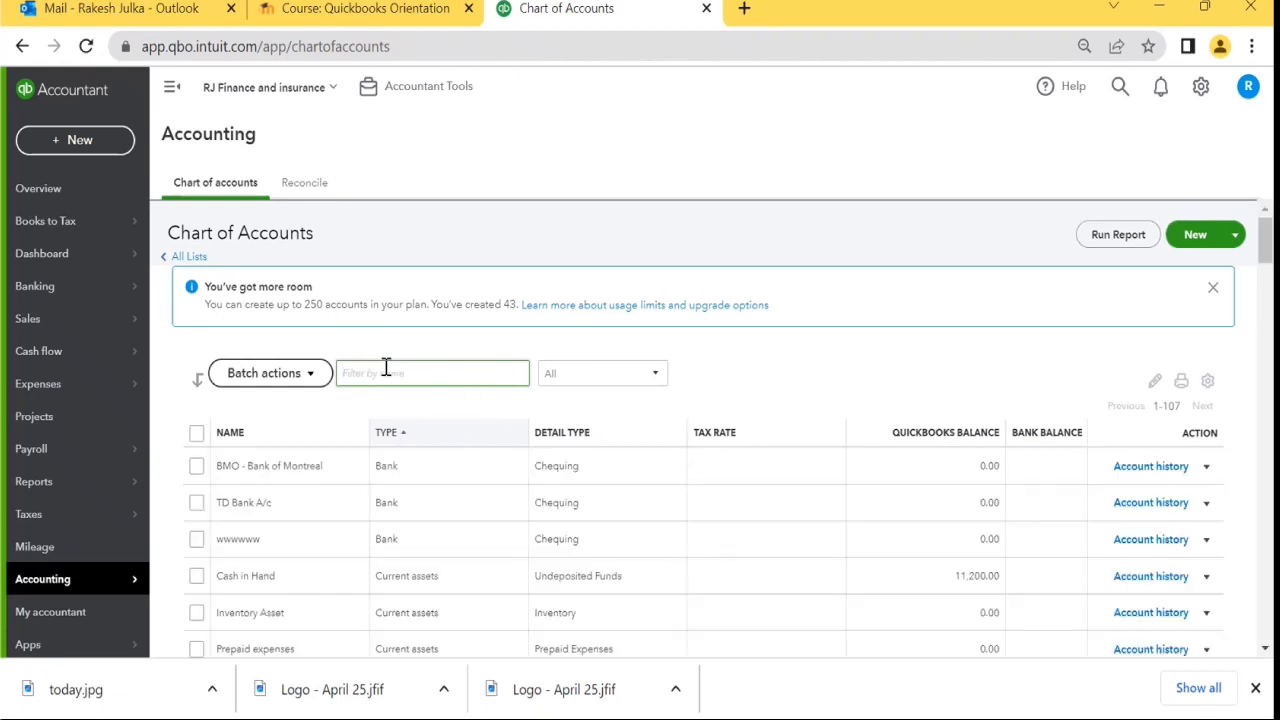
{"action": "left_click", "coordinate": [391, 375]}
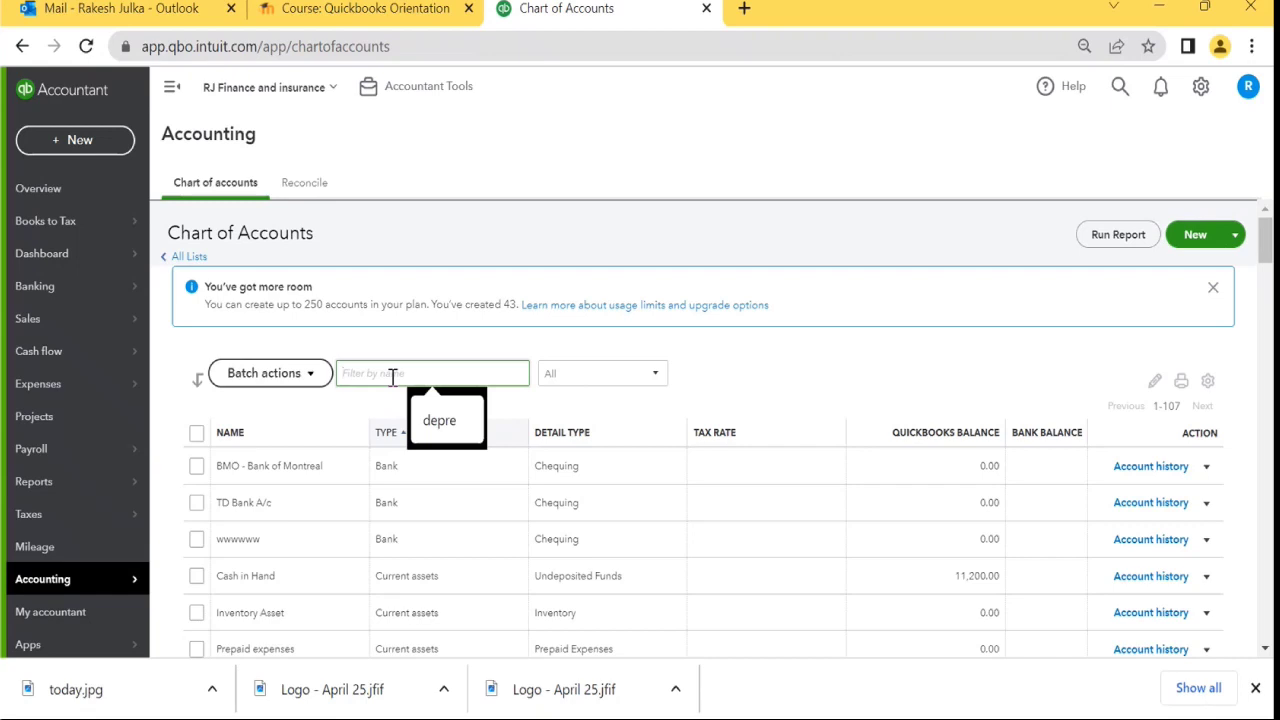
{"action": "type", "text": "d"}
{"action": "key", "text": "BackSpace"}
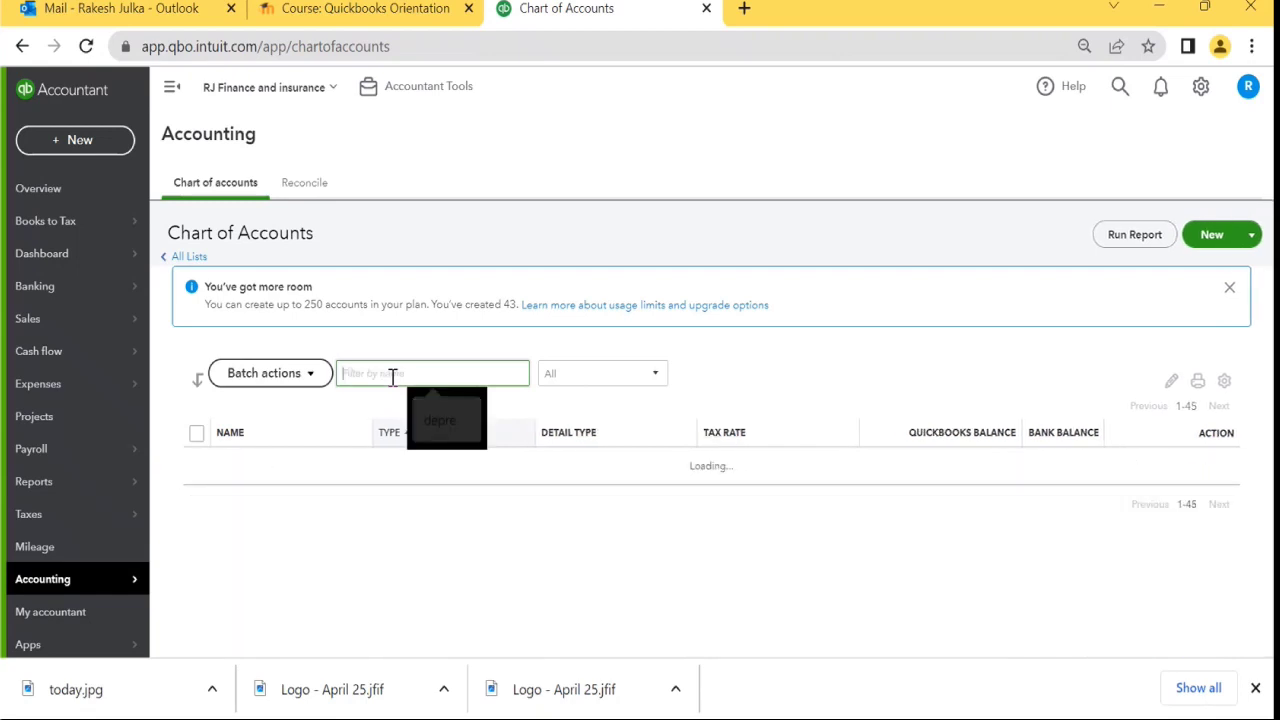
{"action": "type", "text": "dd"}
{"action": "key", "text": "BackSpace"}
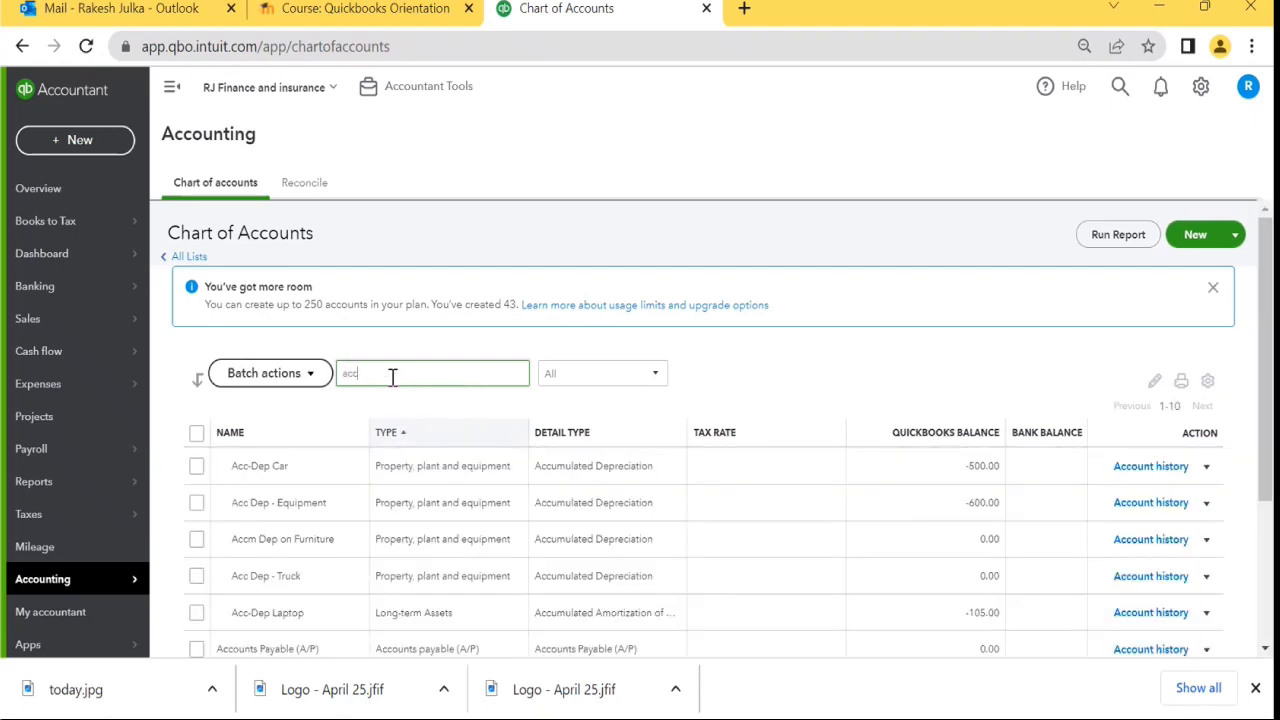
{"action": "type", "text": "m d"}
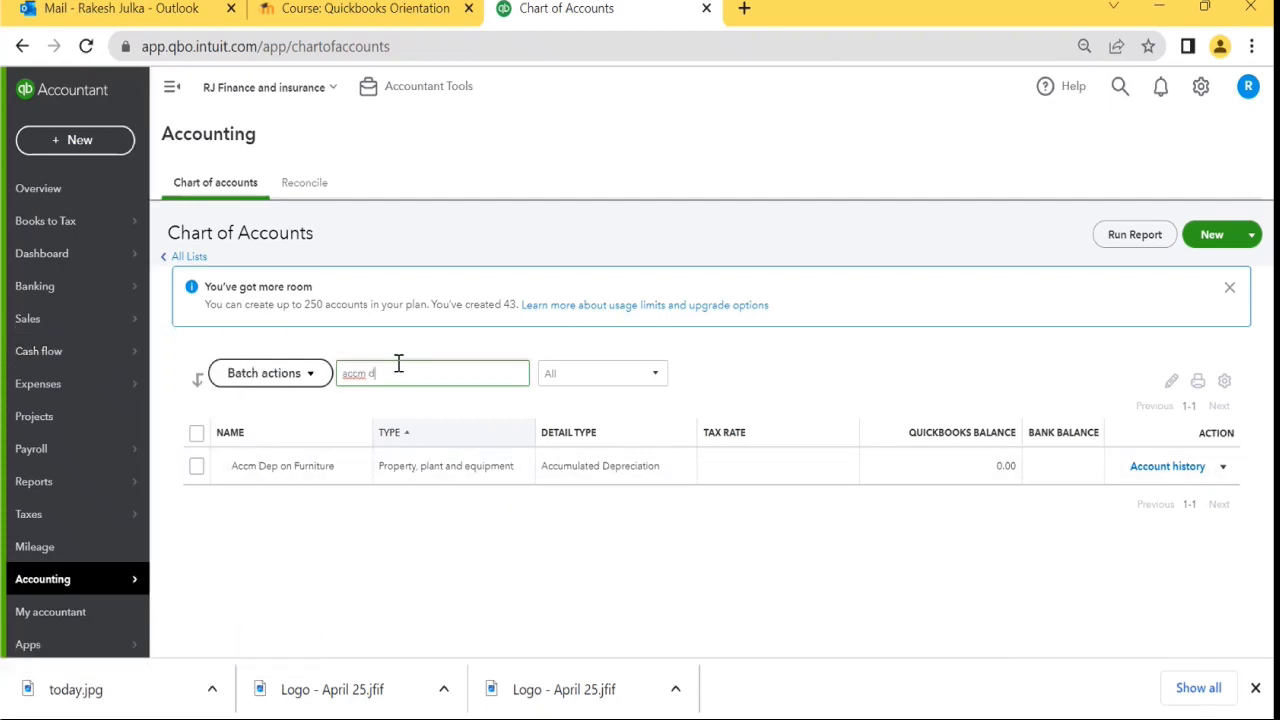
Step: Filter by 'furn' to verify Accm Dep on Furniture under Furniture, then clear the filter
{"action": "key", "text": "BackSpace"}
{"action": "key", "text": "BackSpace"}
{"action": "key", "text": "BackSpace"}
{"action": "key", "text": "BackSpace"}
{"action": "type", "text": "furn"}
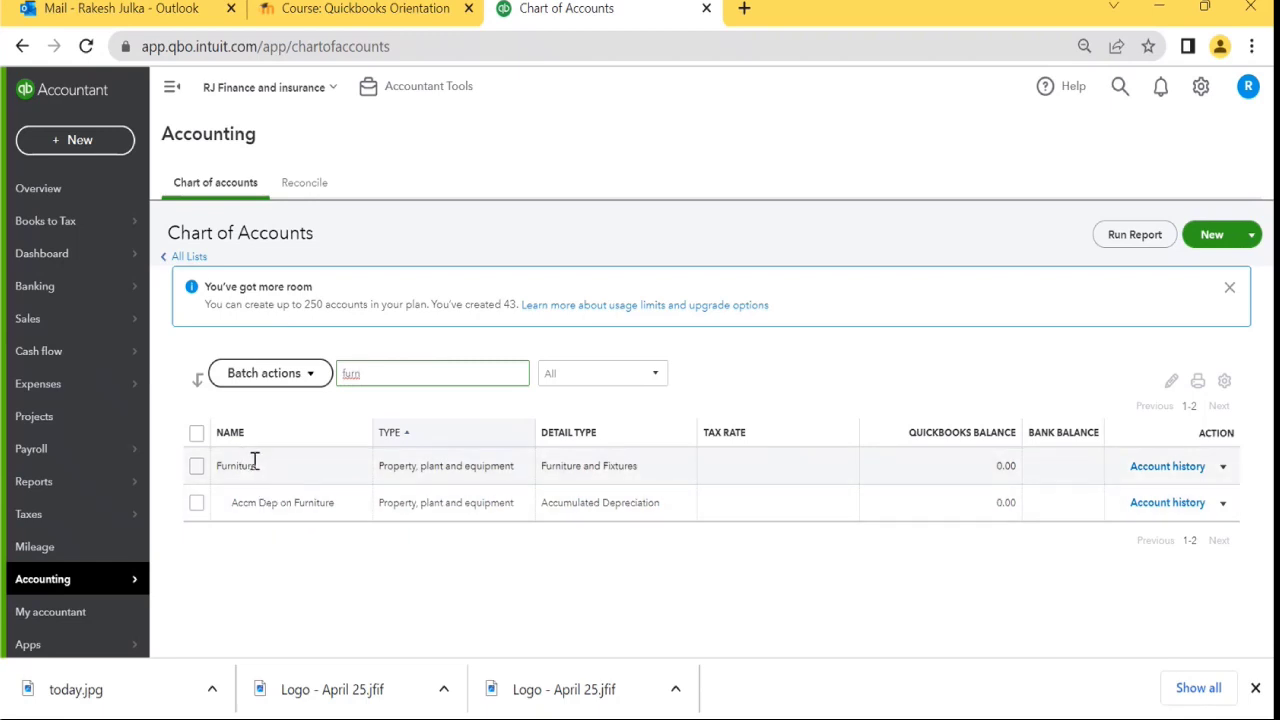
{"action": "left_click_drag", "start_coordinate": [392, 375], "coordinate": [340, 367]}
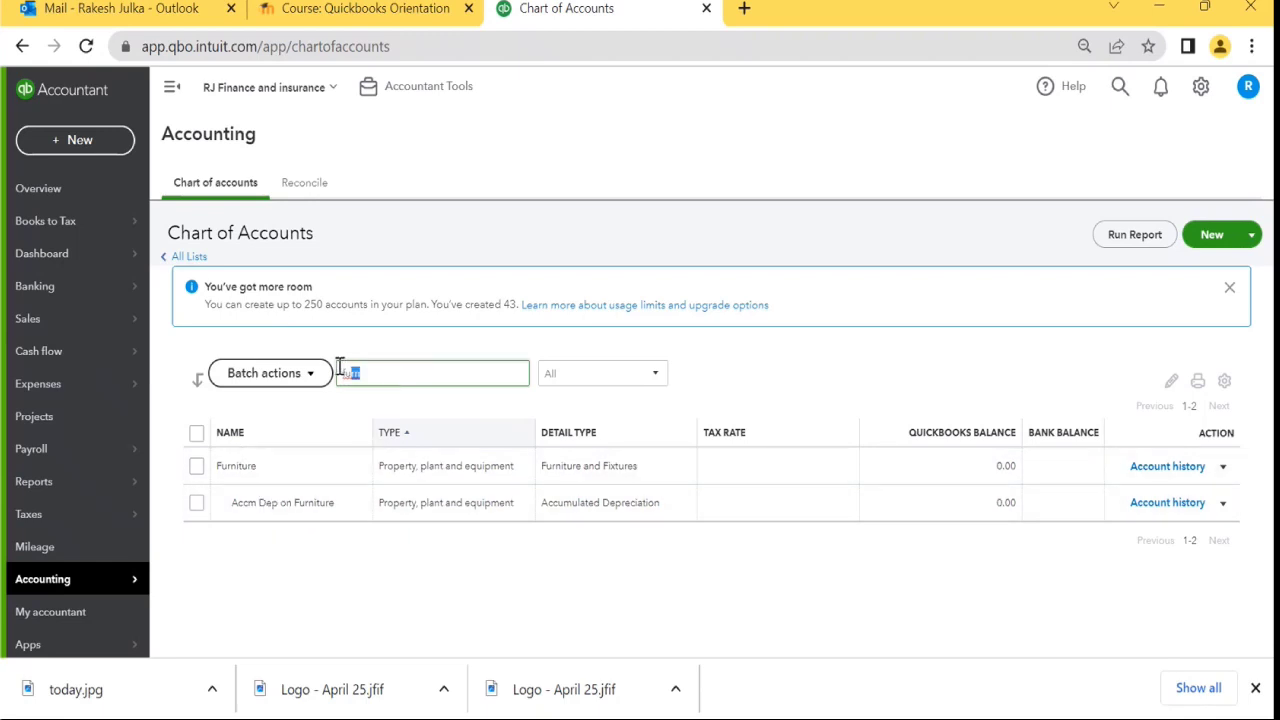
{"action": "key", "text": "BackSpace"}
{"action": "key", "text": "BackSpace"}
{"action": "key", "text": "BackSpace"}
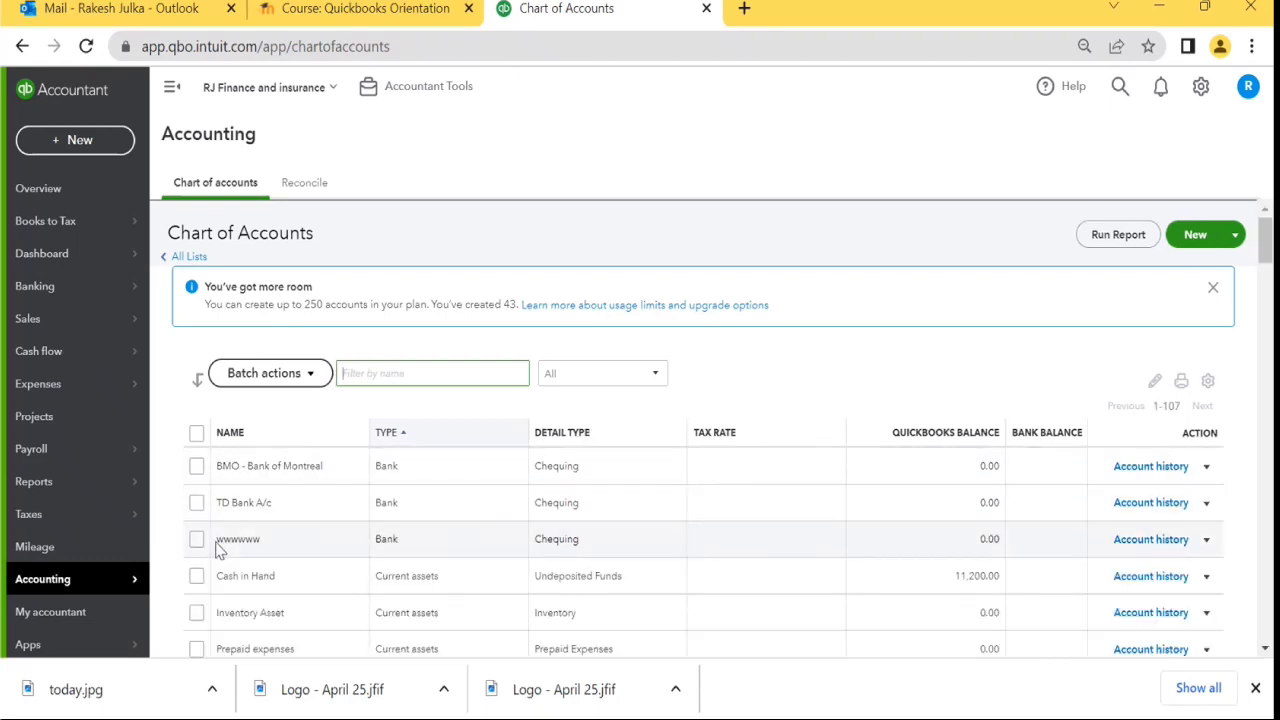
{"action": "scroll", "coordinate": [240, 590], "scroll_direction": "down", "scroll_amount": 3}
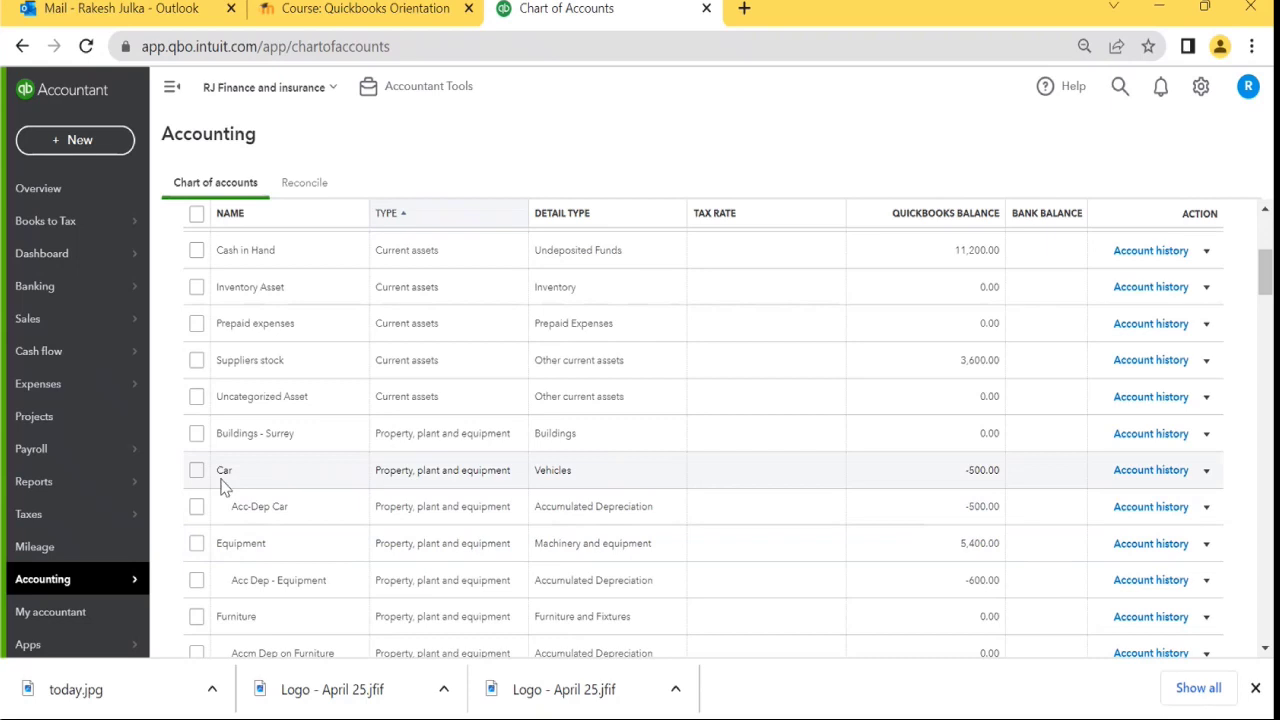
{"action": "left_click_drag", "start_coordinate": [233, 506], "coordinate": [294, 517]}
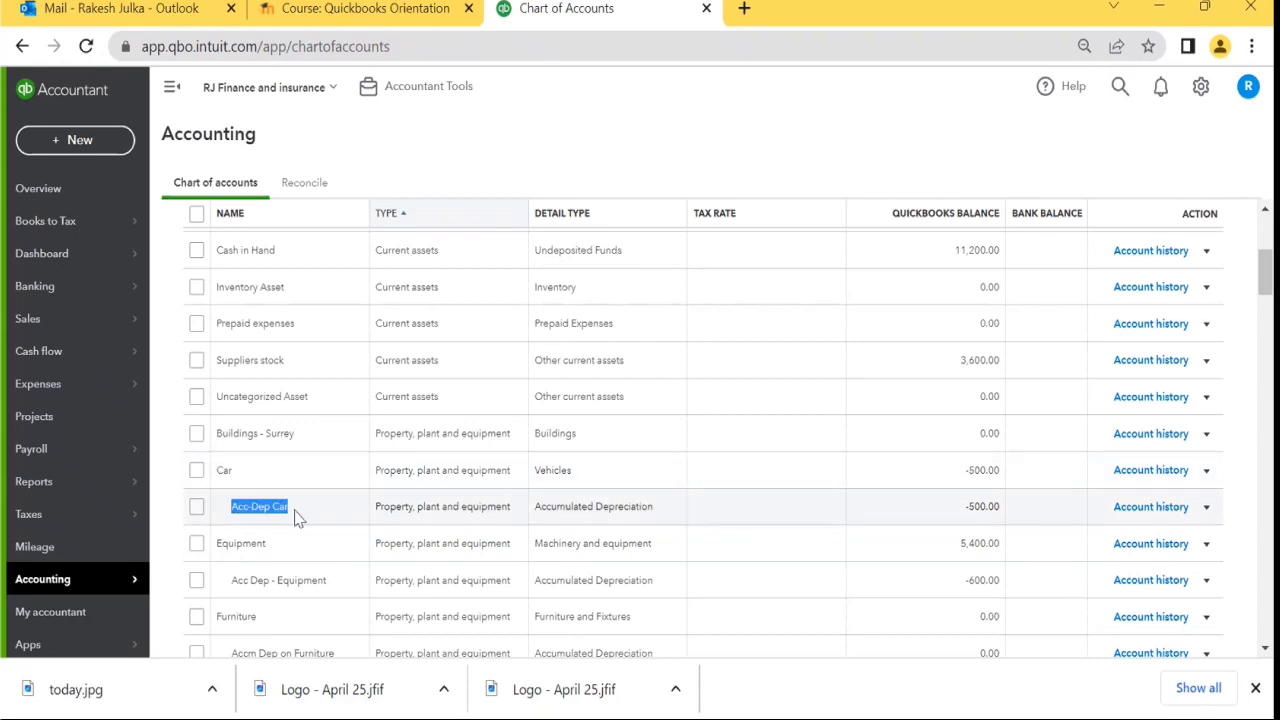
{"action": "left_click", "coordinate": [258, 510]}
{"action": "scroll", "coordinate": [251, 523], "scroll_direction": "down", "scroll_amount": 2}
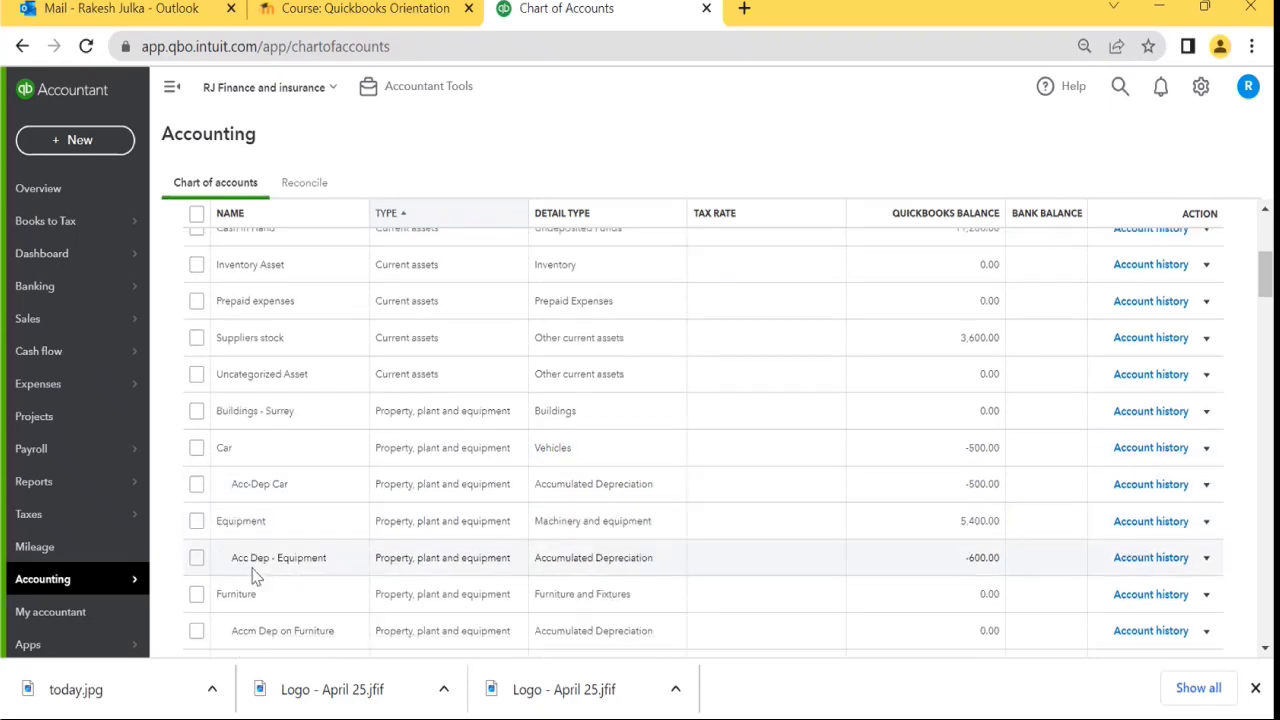
{"action": "left_click_drag", "start_coordinate": [223, 400], "coordinate": [672, 445]}
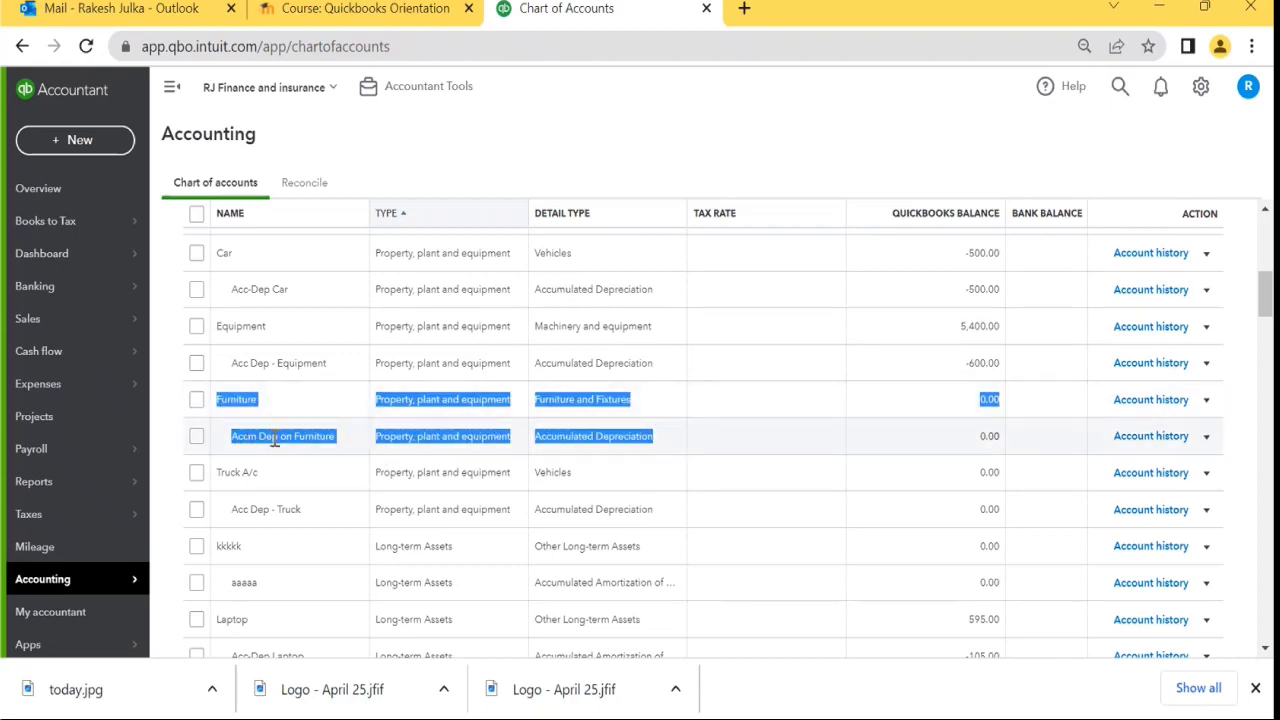